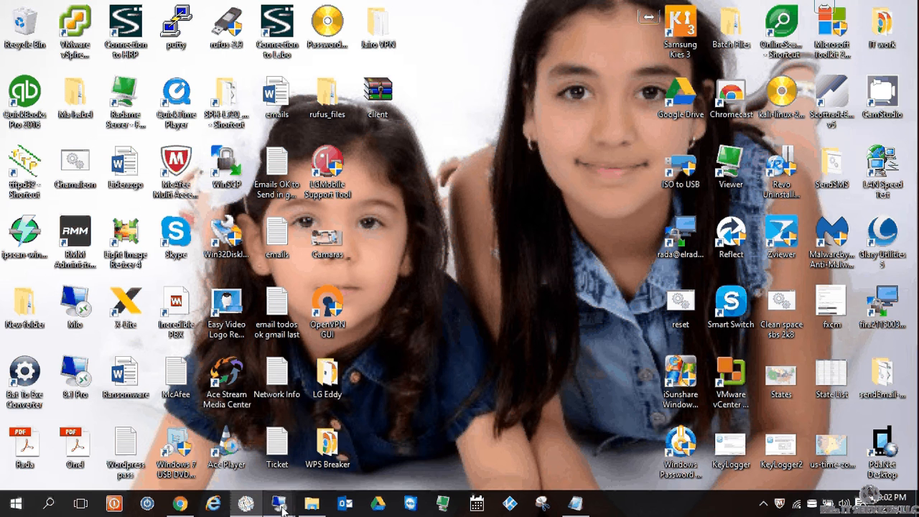
- Bring up the noshowip remote desktop session to check it, and minimise it again
mouse_move(286, 505)
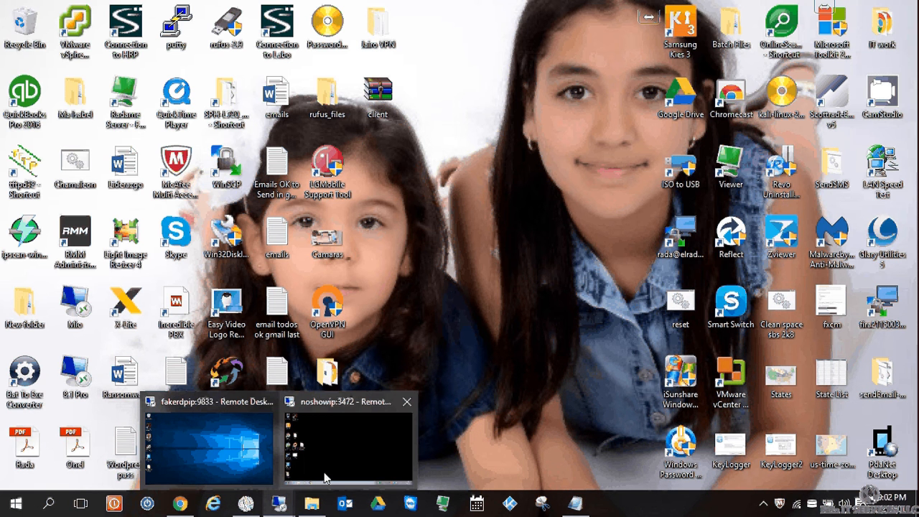
click(357, 466)
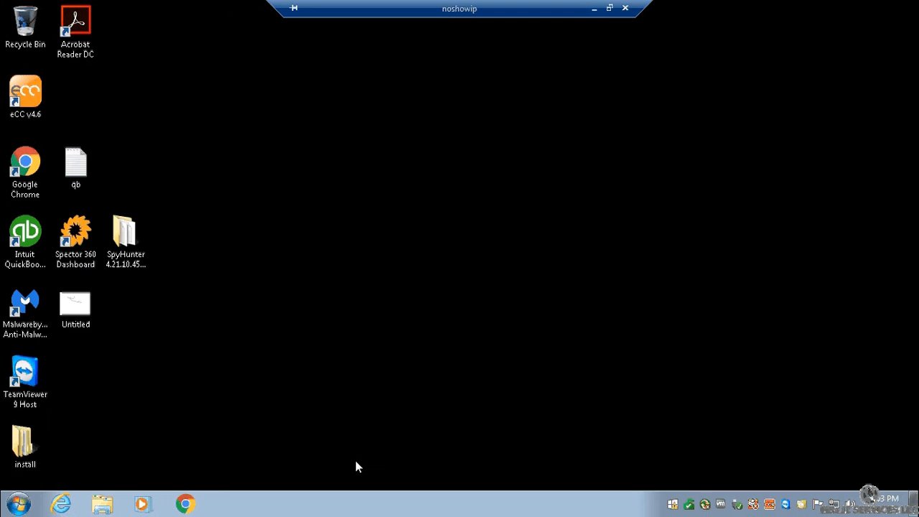
click(592, 8)
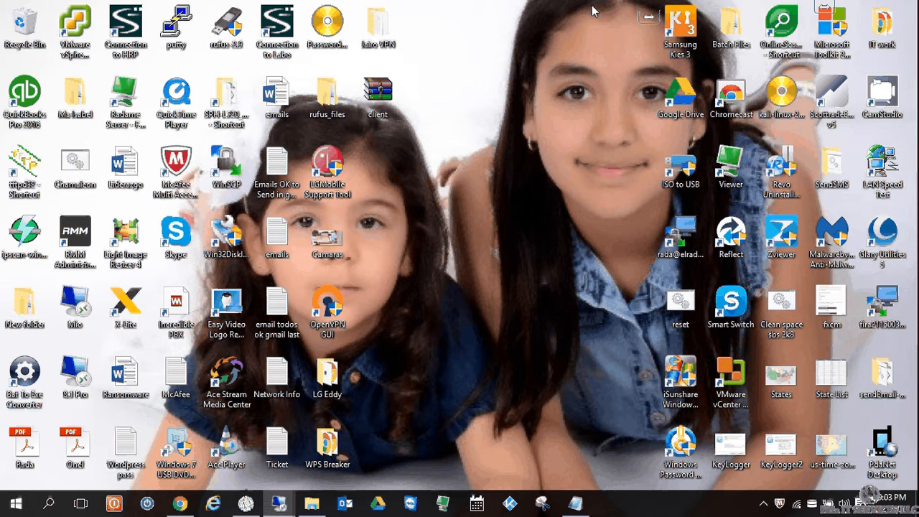
- Examine the shutdown options offered in the fakerdpip remote session, dismiss them and minimise the session
click(282, 505)
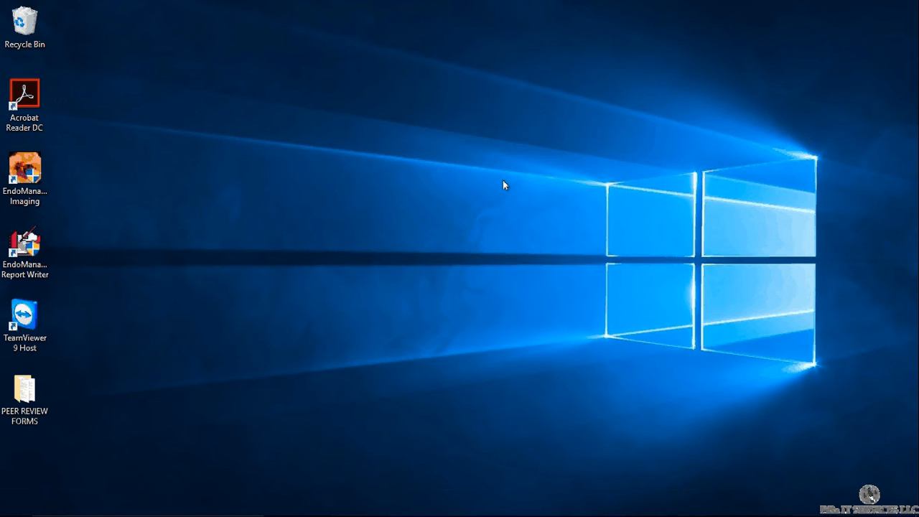
key(alt+F4)
click(571, 179)
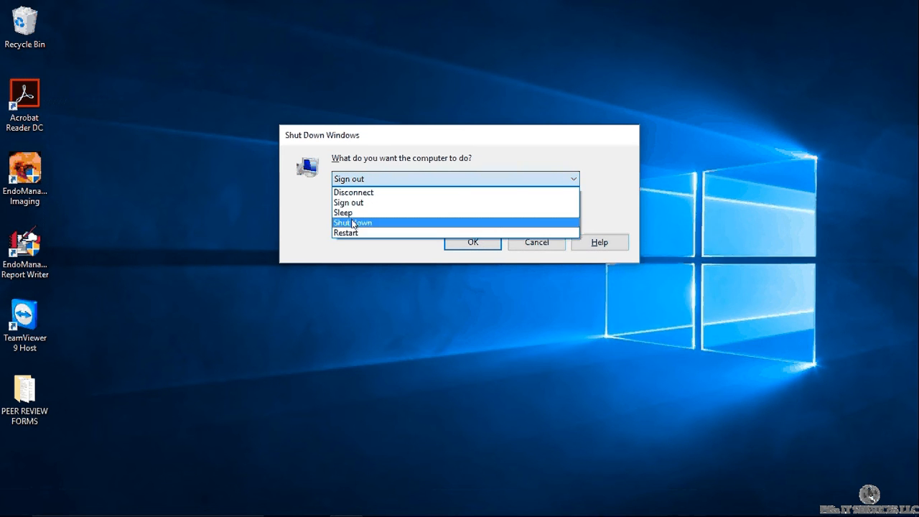
click(478, 325)
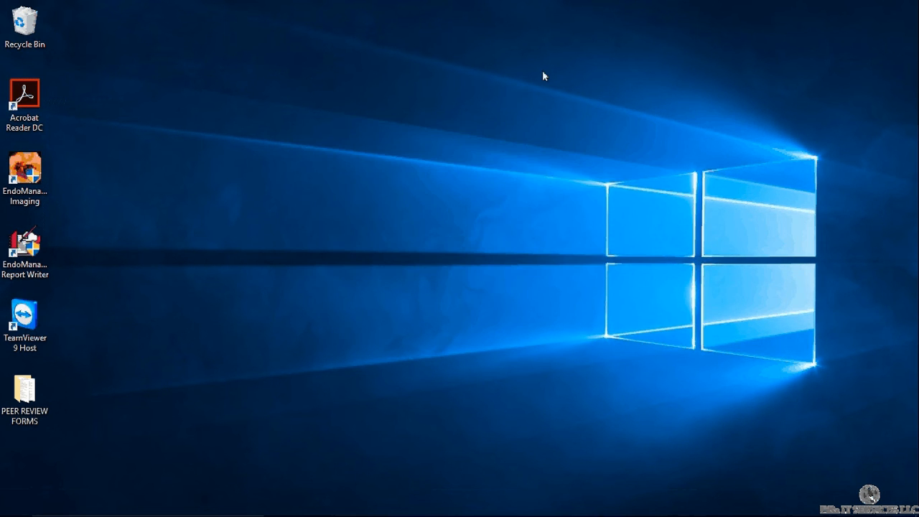
click(593, 8)
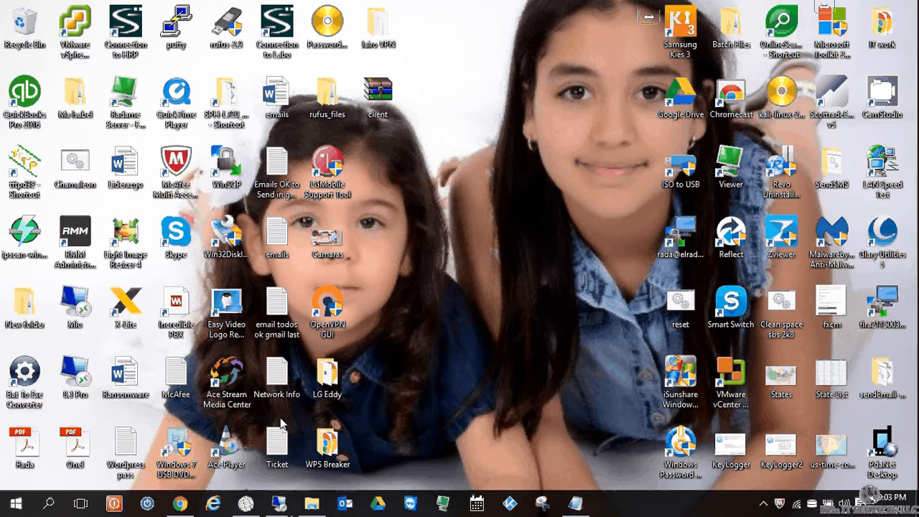
right_click(280, 504)
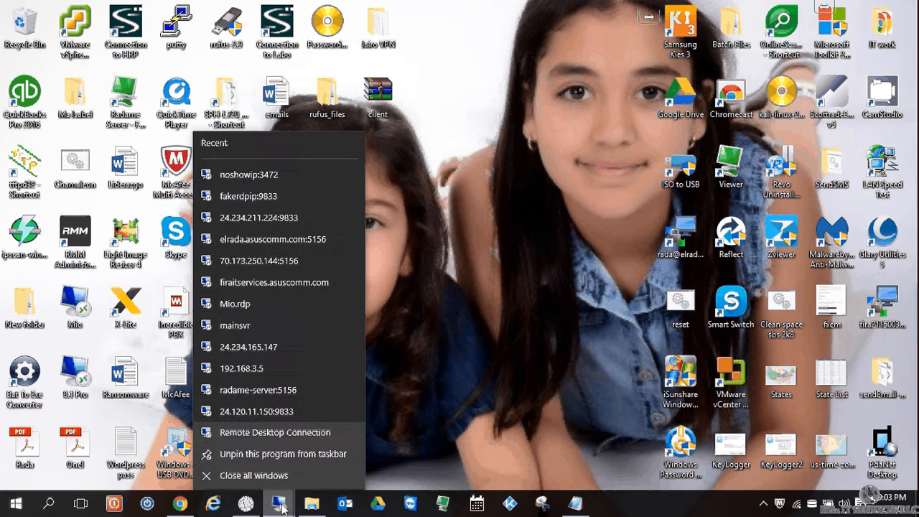
click(445, 401)
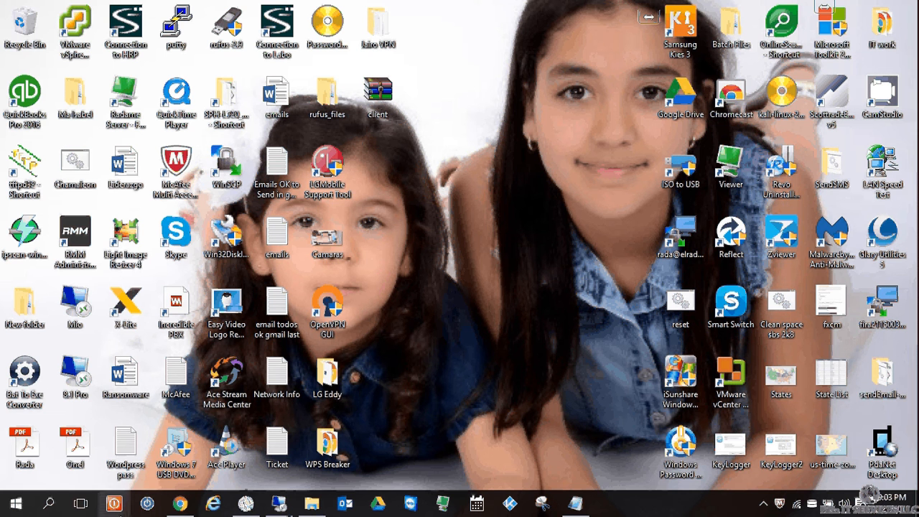
mouse_move(120, 508)
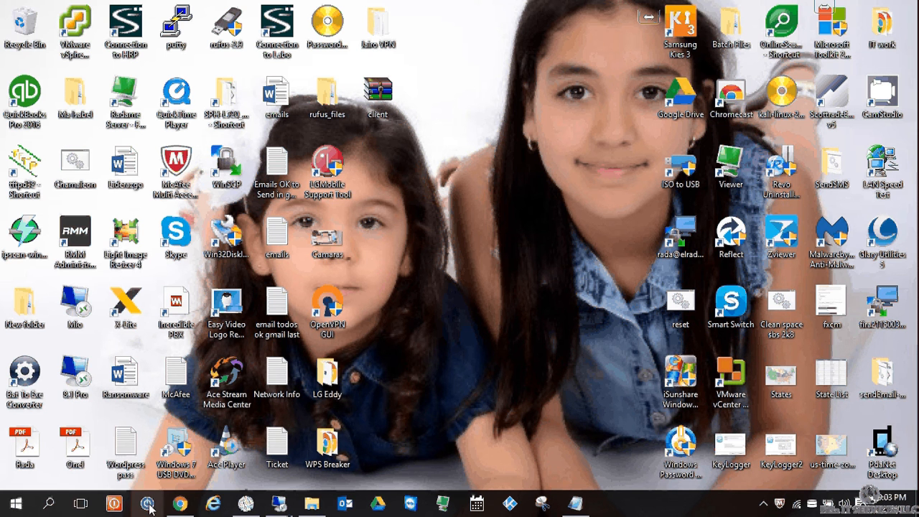
- Switch to the fakerdpip remote desktop session and open Notepad on that computer
mouse_move(277, 509)
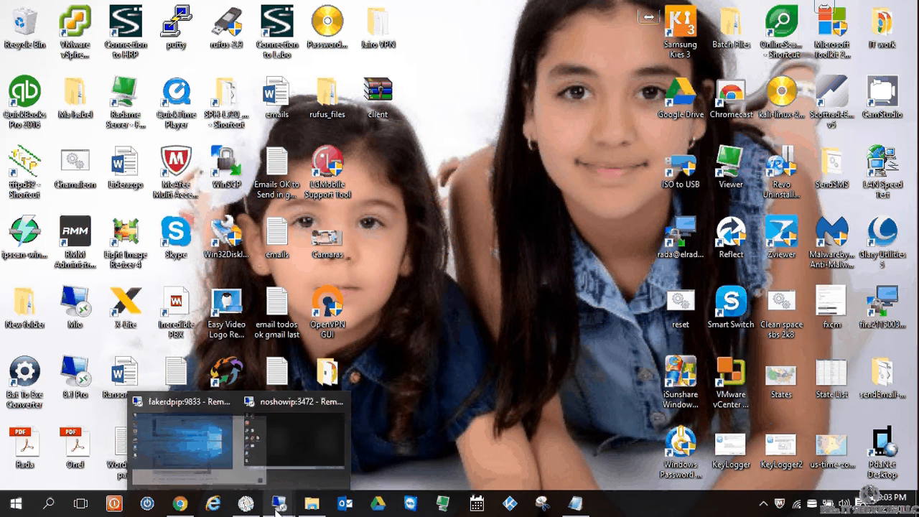
click(244, 475)
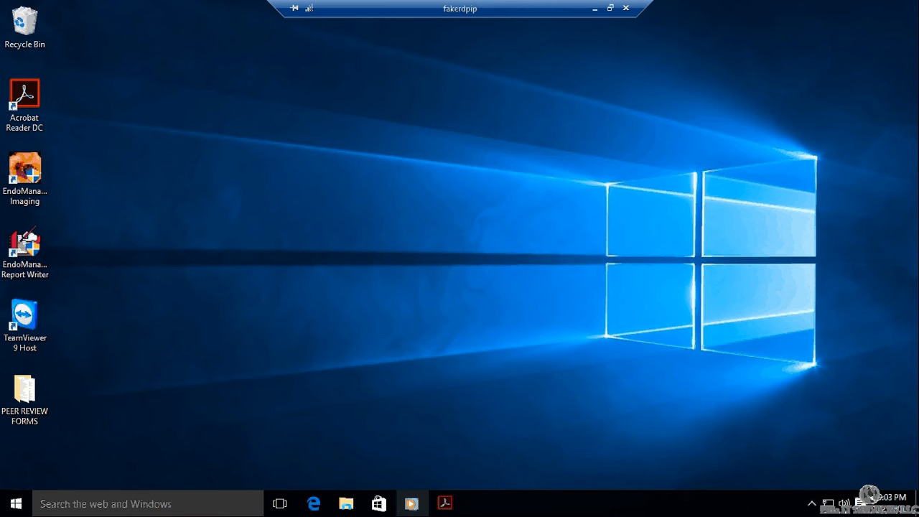
click(134, 509)
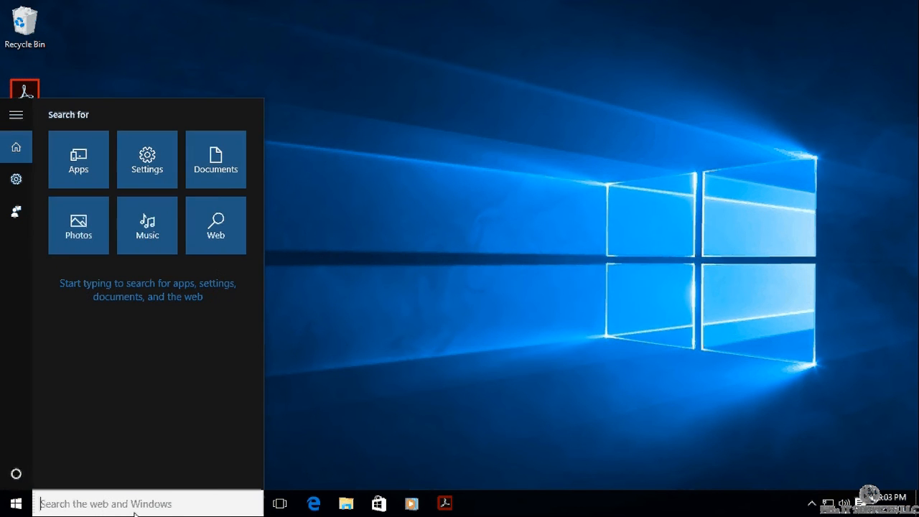
text(notep)
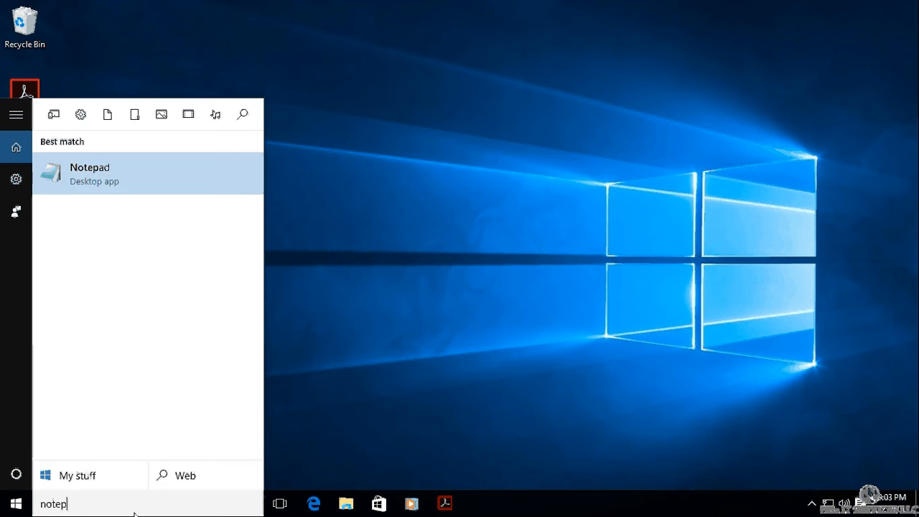
text(ad)
key(Return)
- Write the restart command "shutdown /r /t 00" in the empty Notepad document
text(shu)
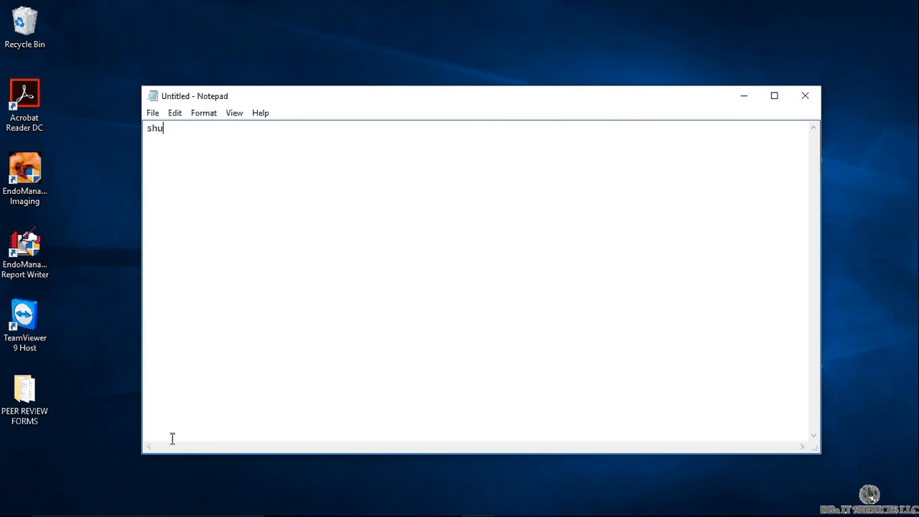
text(tdown /r /t)
text(00)
- Replace the command's /r switch with /s, and set it back to /r
click(209, 129)
drag(206, 129, 201, 129)
text(s)
drag(206, 127, 196, 128)
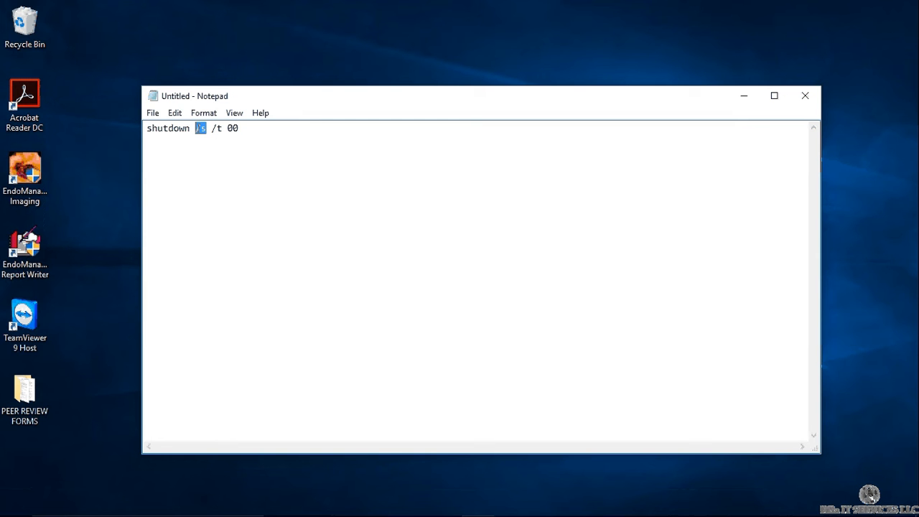
text(/r)
- Save the command in Documents as restart.bat with the file type All Files, and close Notepad
click(153, 113)
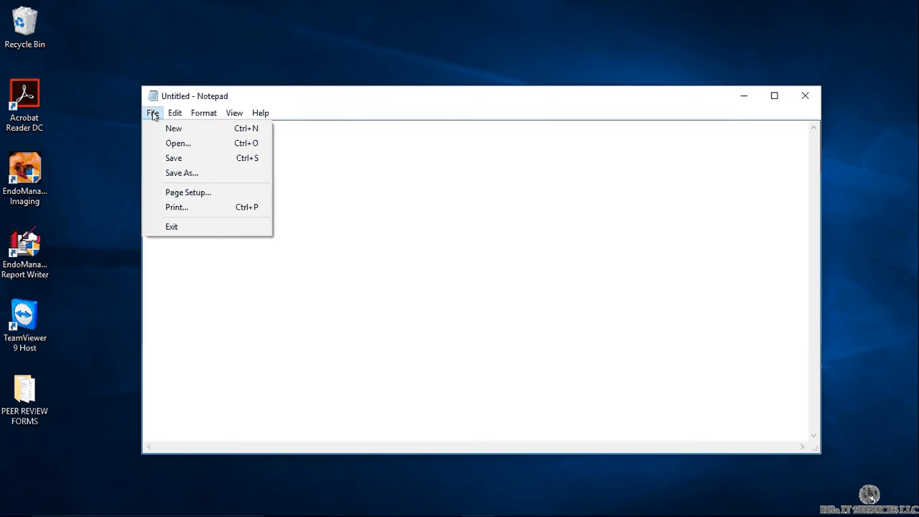
click(188, 174)
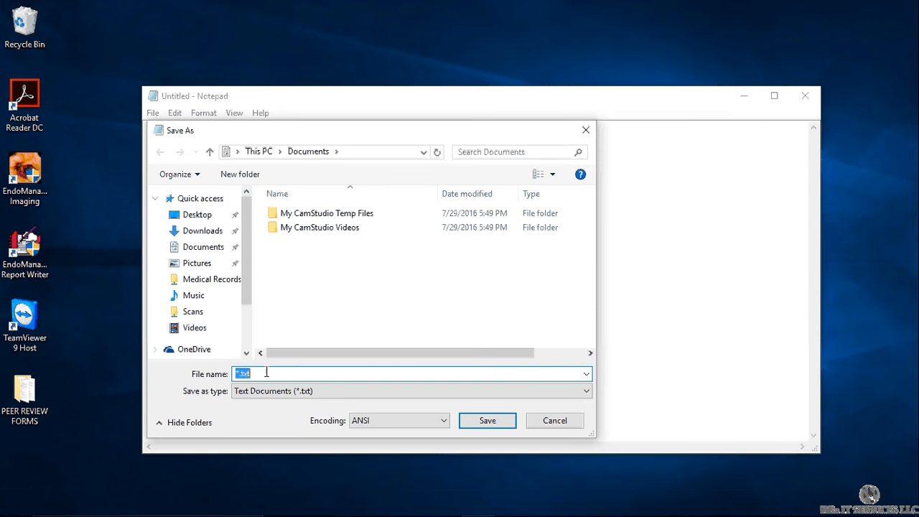
text(restart.bat)
click(280, 390)
click(257, 415)
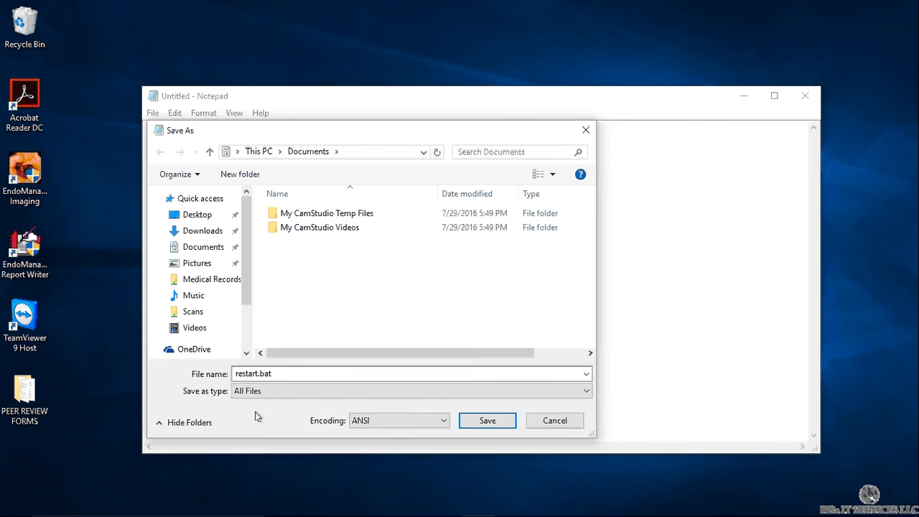
click(488, 421)
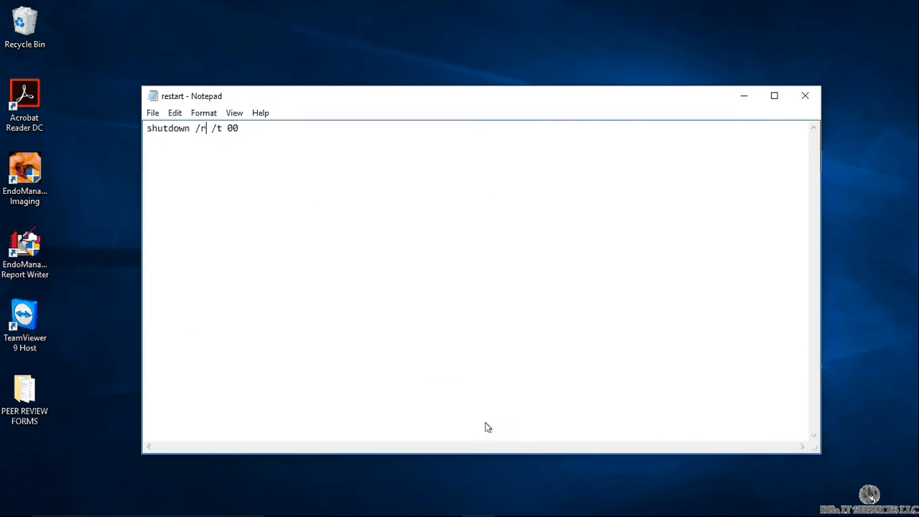
click(803, 94)
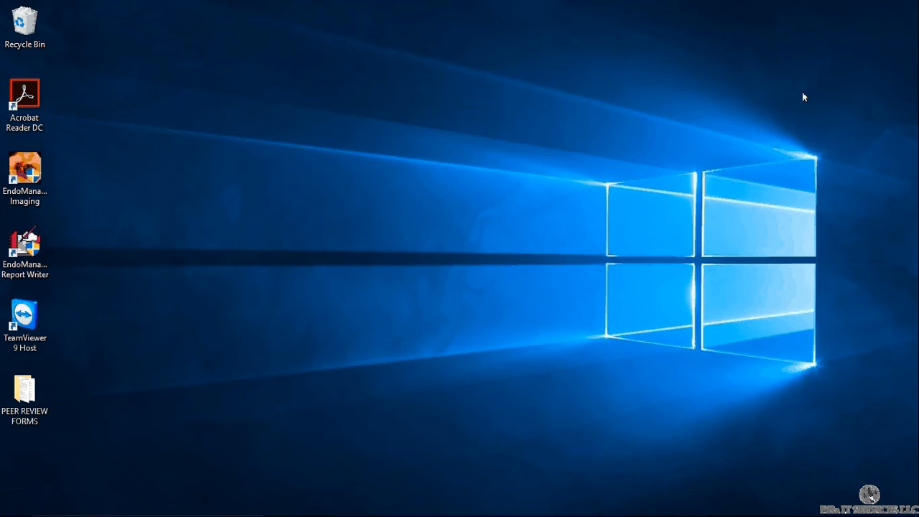
- Open the Documents folder in File Explorer
right_click(209, 238)
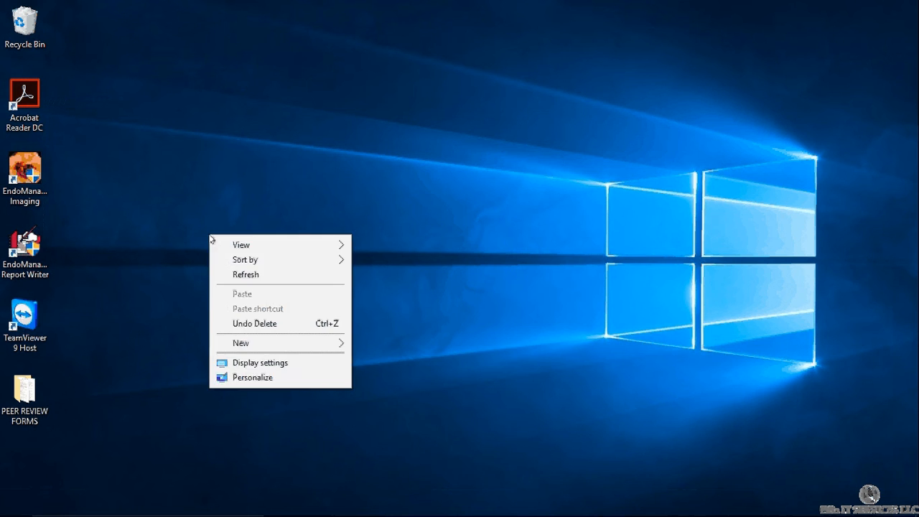
click(310, 450)
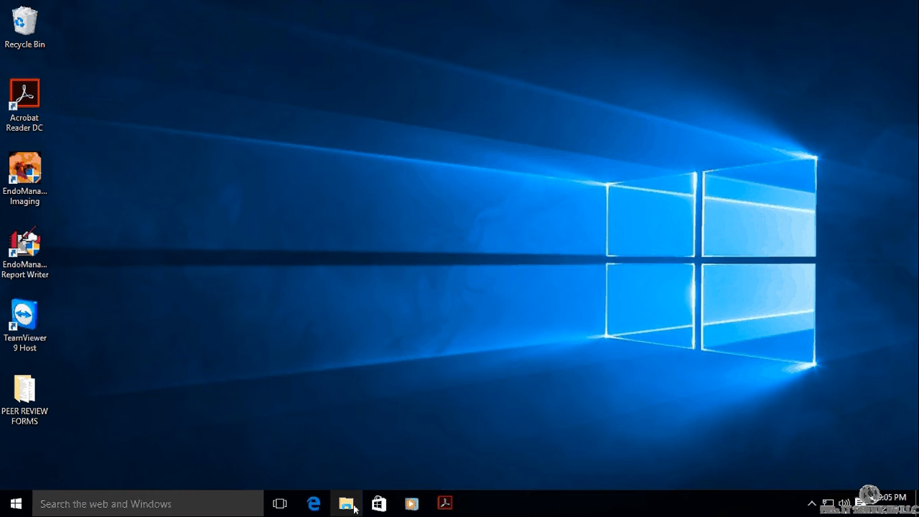
click(354, 508)
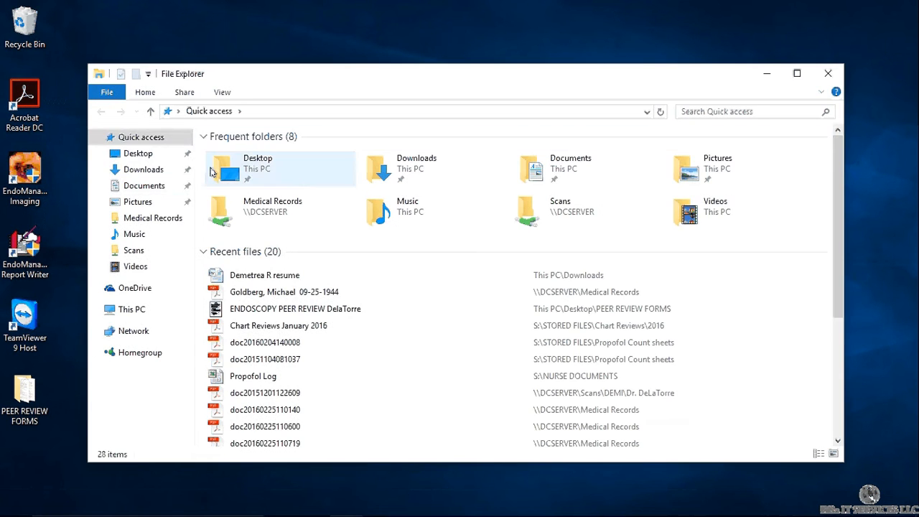
click(147, 185)
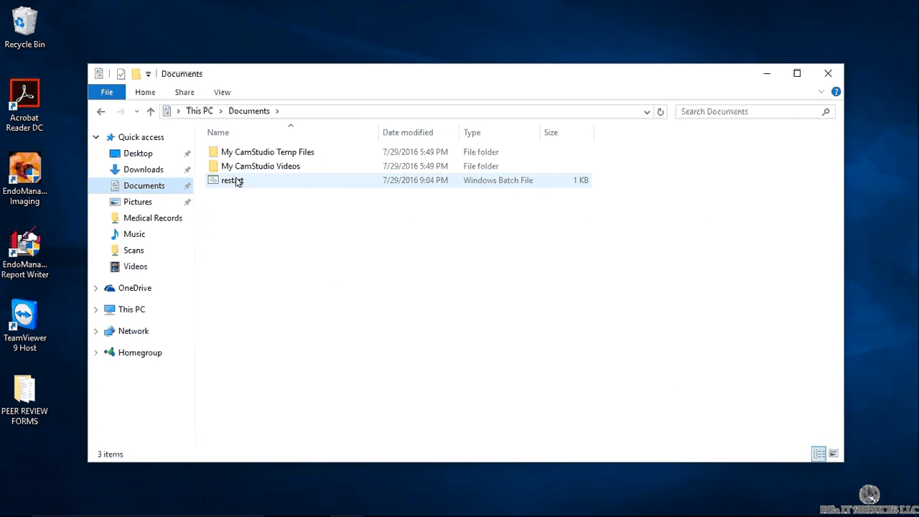
- Create a shortcut in Documents that targets the restart batch file there, keeping the suggested name restart
right_click(234, 241)
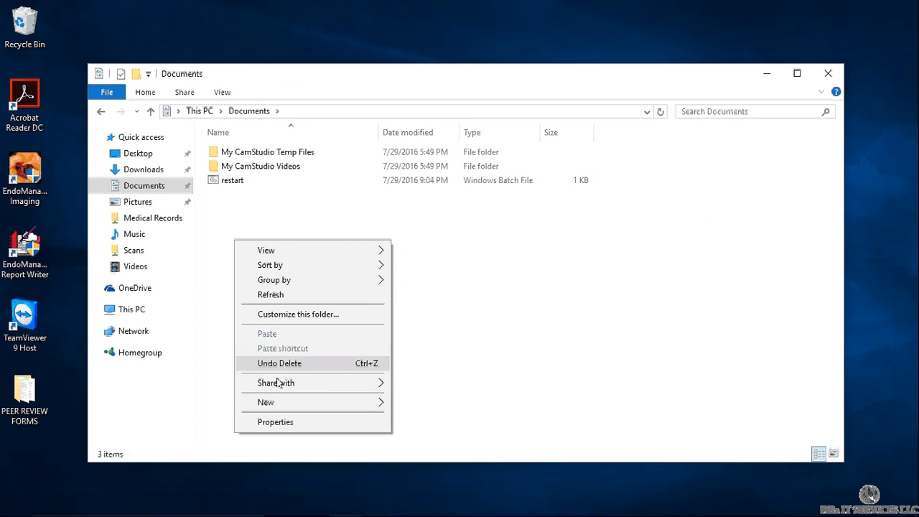
mouse_move(281, 386)
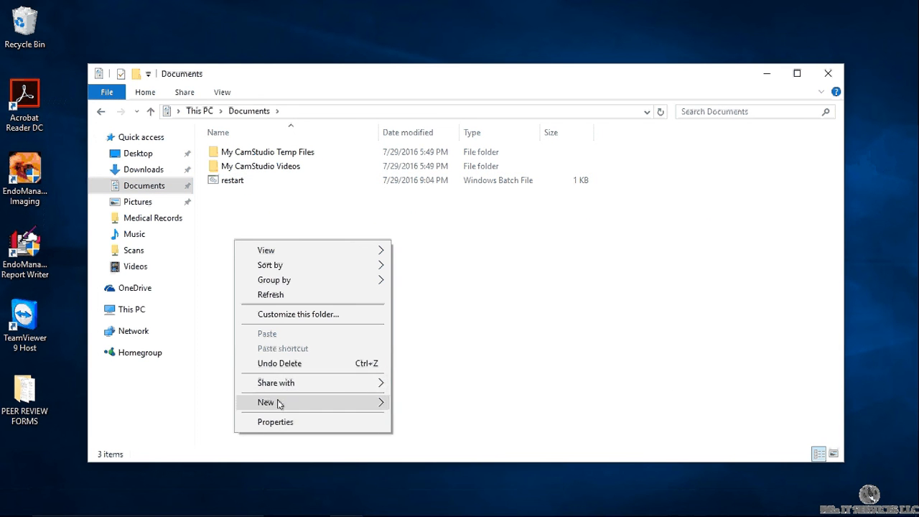
mouse_move(303, 401)
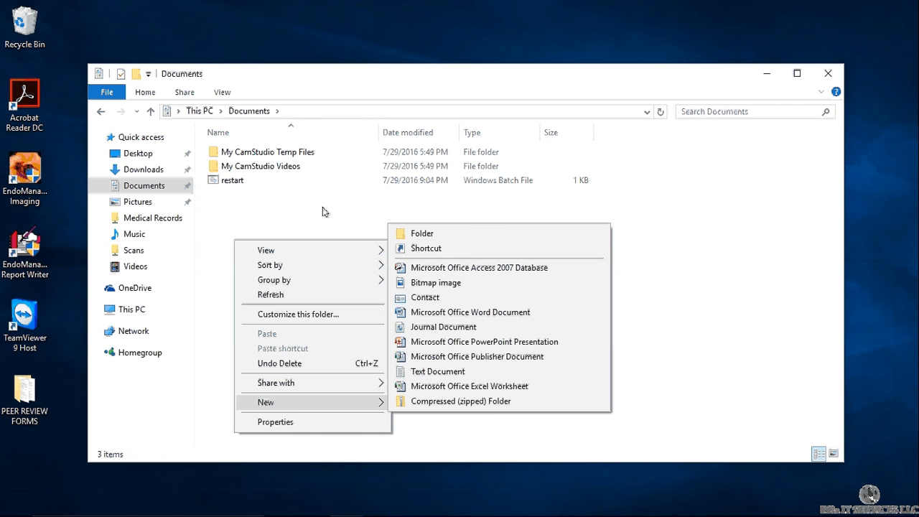
click(414, 249)
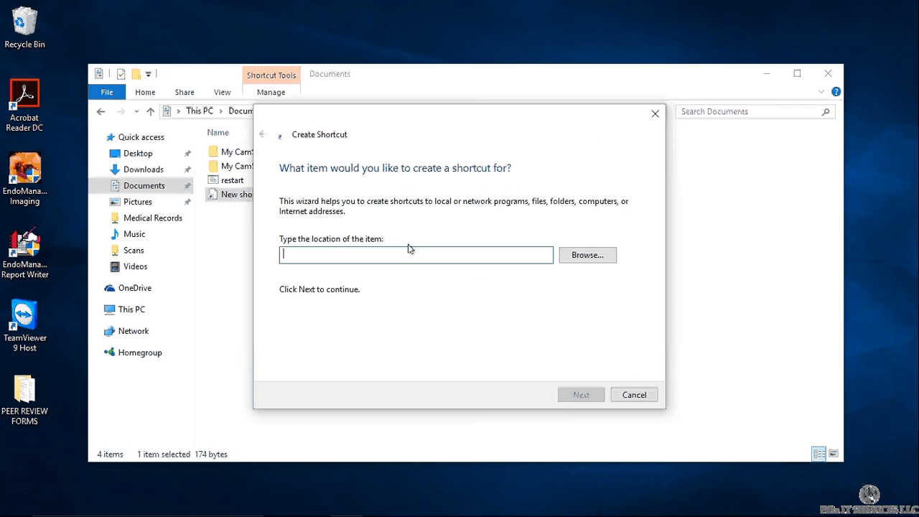
click(594, 259)
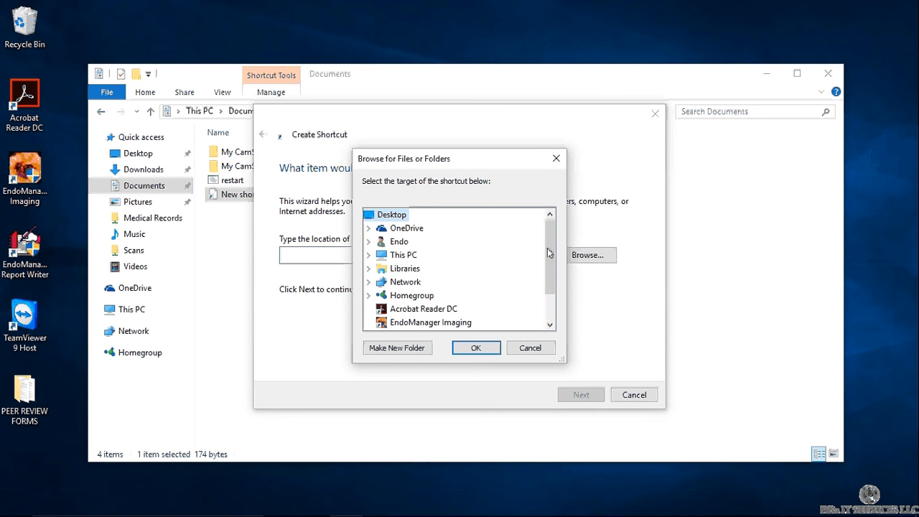
click(369, 256)
click(380, 255)
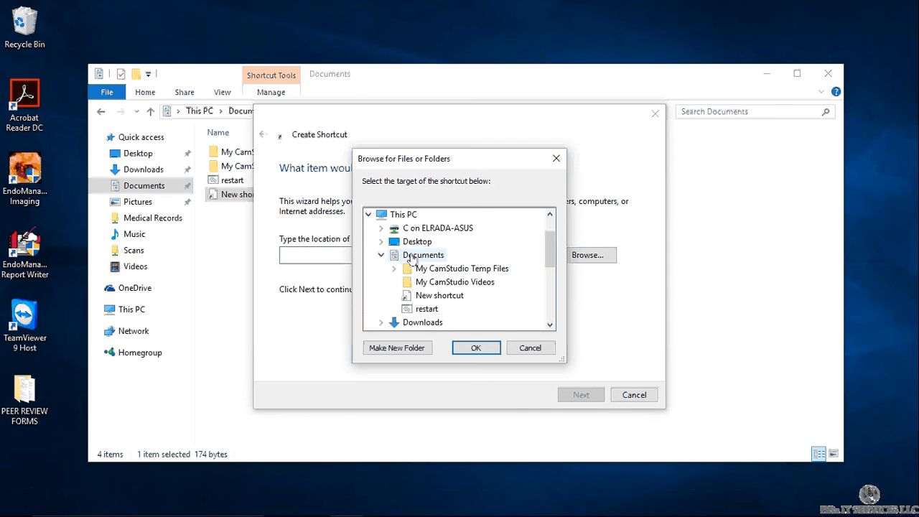
click(413, 308)
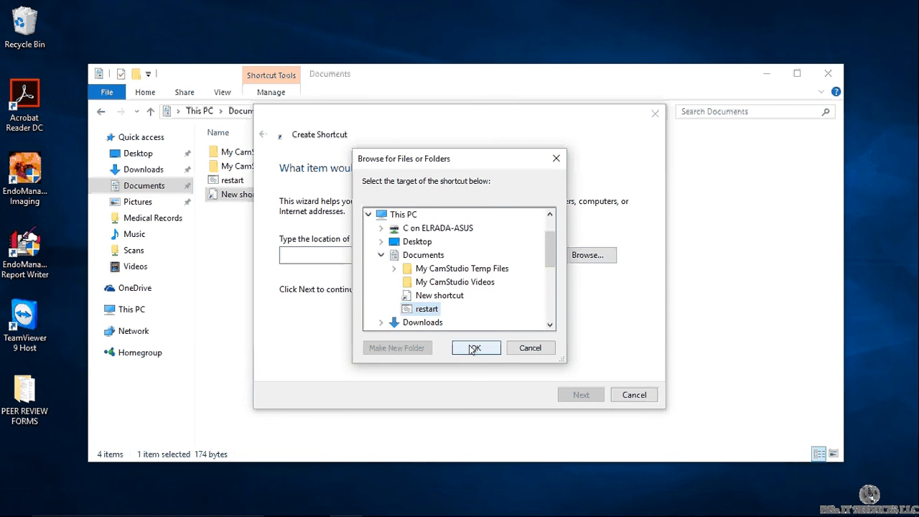
click(474, 347)
click(579, 394)
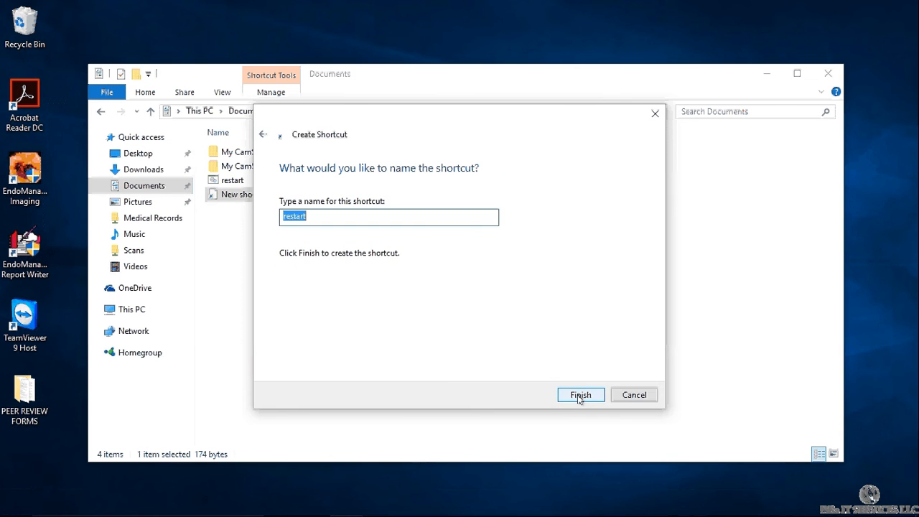
click(580, 396)
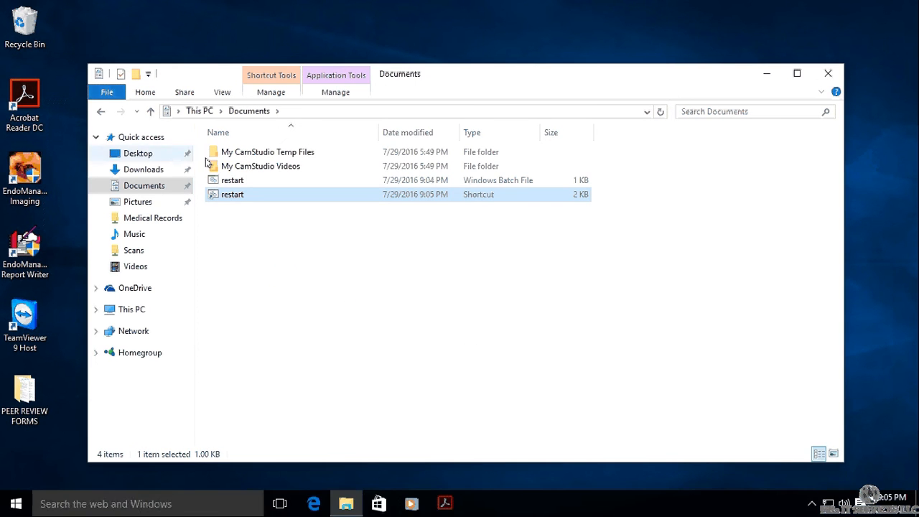
drag(228, 201, 399, 329)
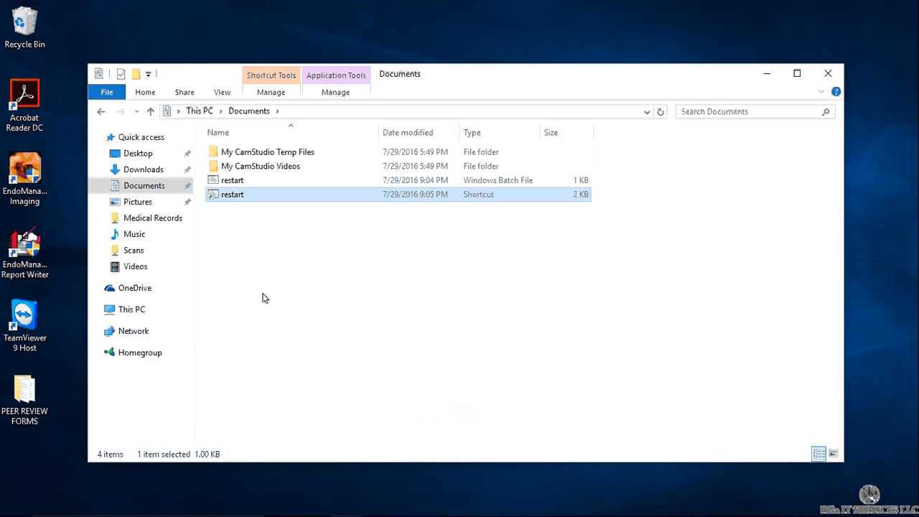
- Start another new shortcut in Documents and enter C:\Windows\explorer.exe plus an opening quotation mark as its location
right_click(236, 272)
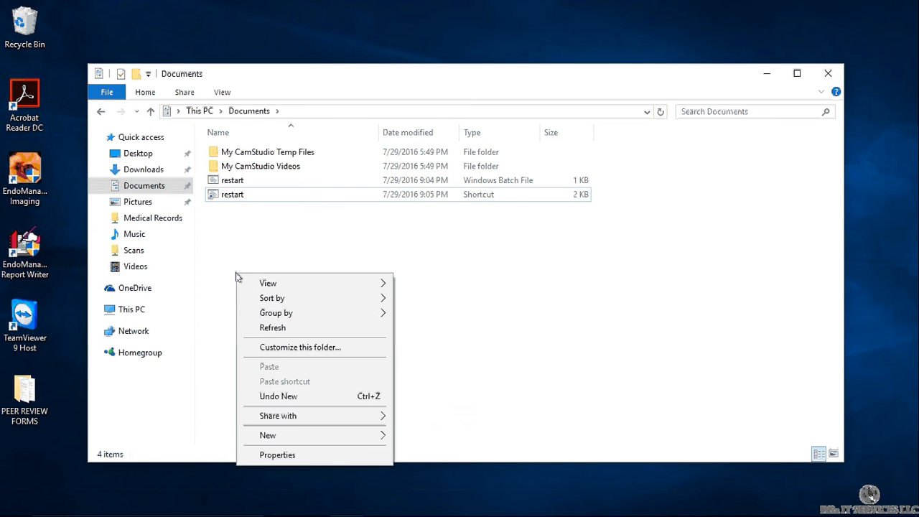
mouse_move(292, 433)
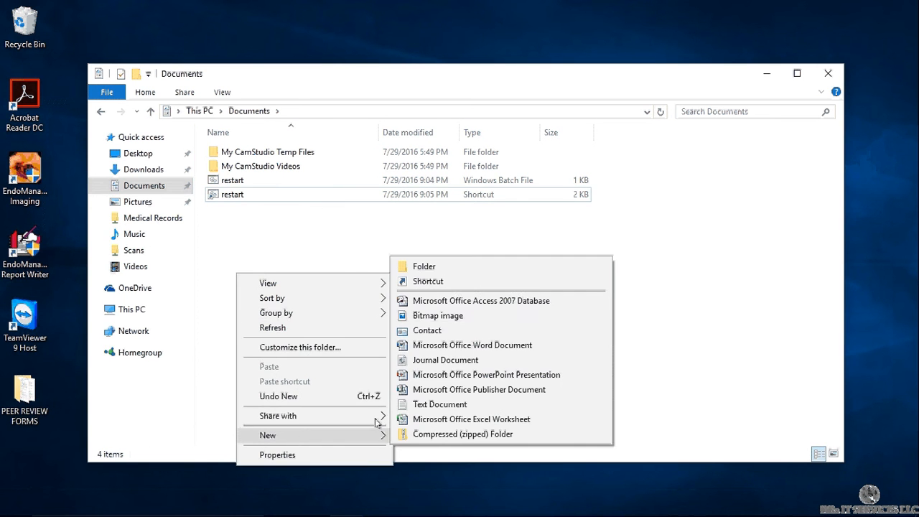
click(430, 281)
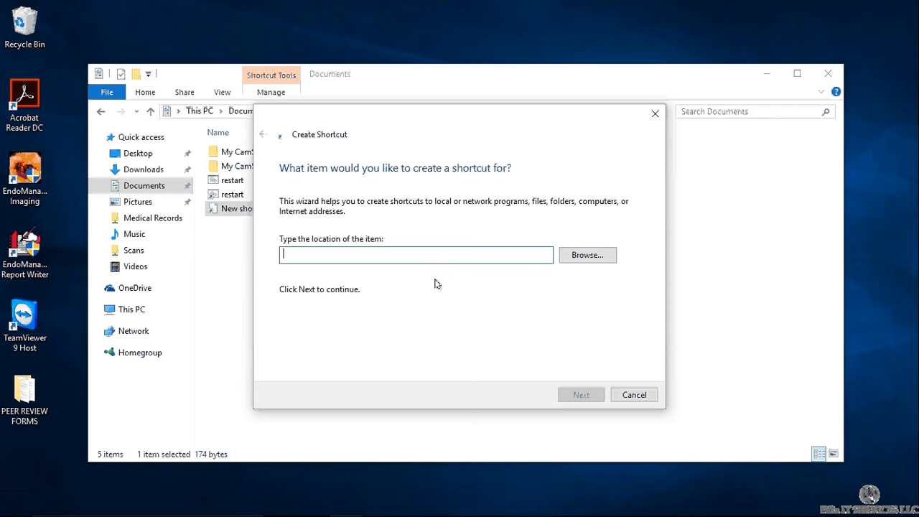
text(C:)
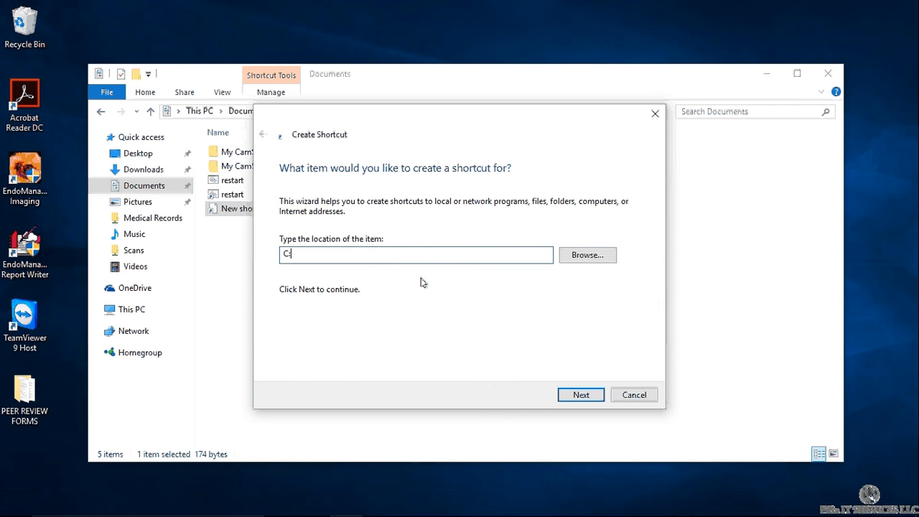
text(\)
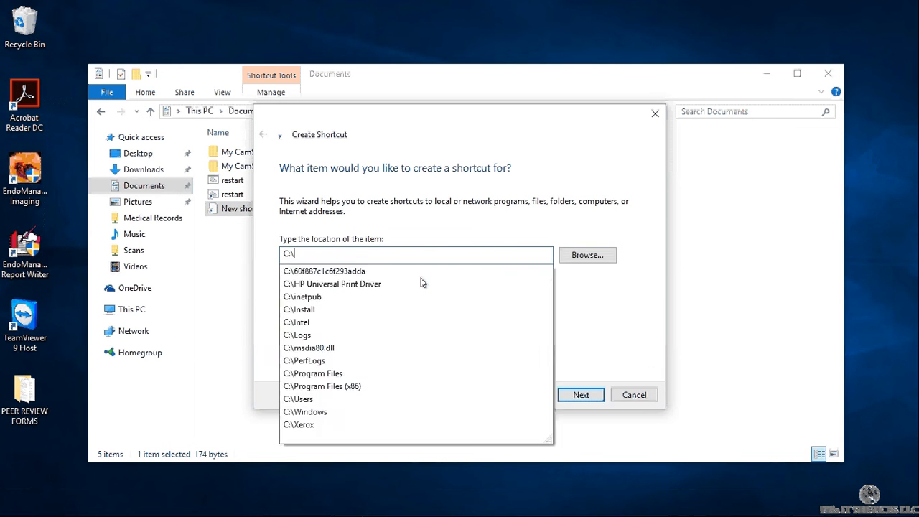
text(W)
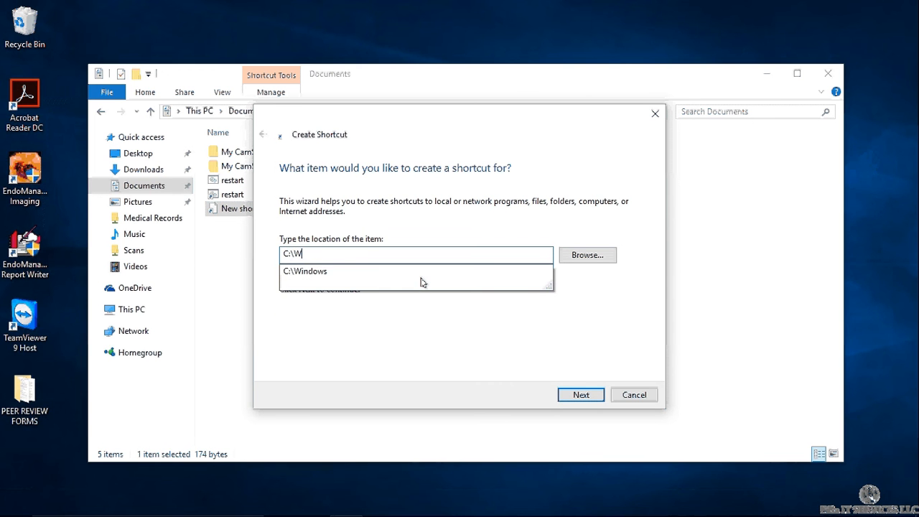
text(indows\ex)
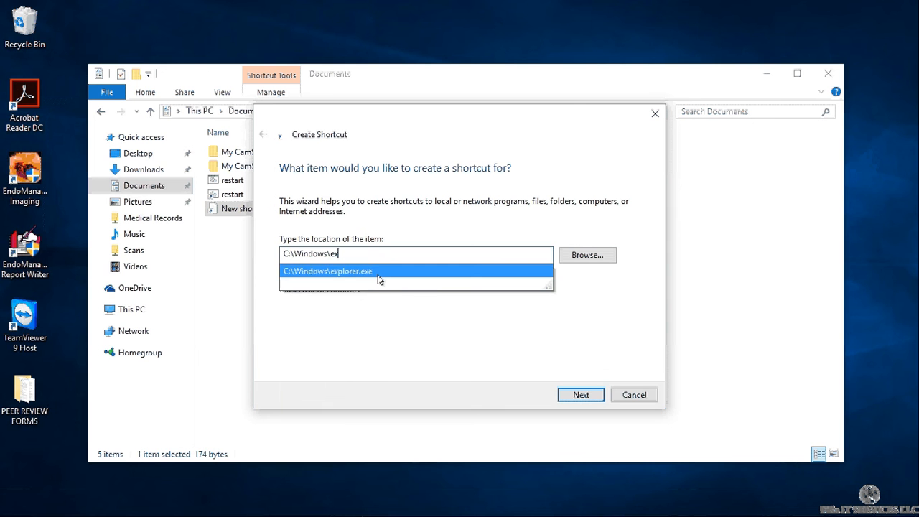
click(379, 272)
click(387, 255)
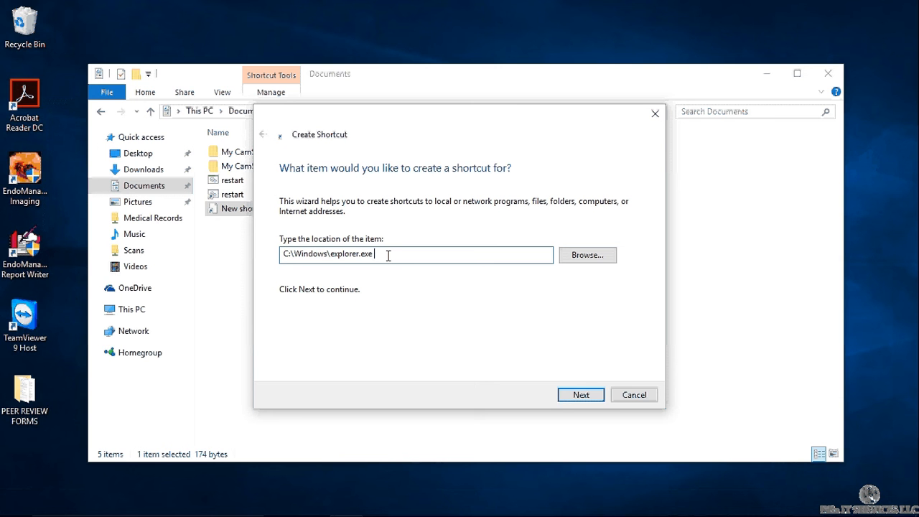
text(")
- Check the path of the Documents folder in File Explorer, and return to the shortcut wizard
drag(391, 124, 394, 143)
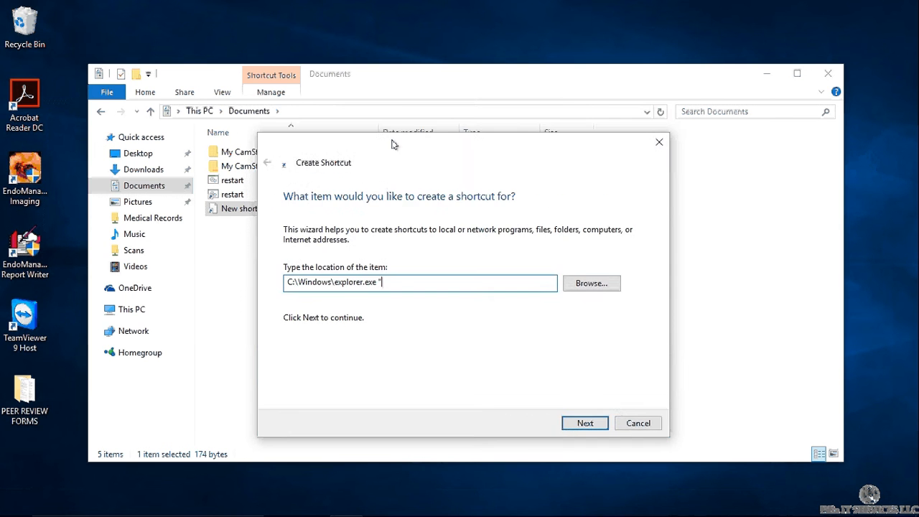
click(404, 113)
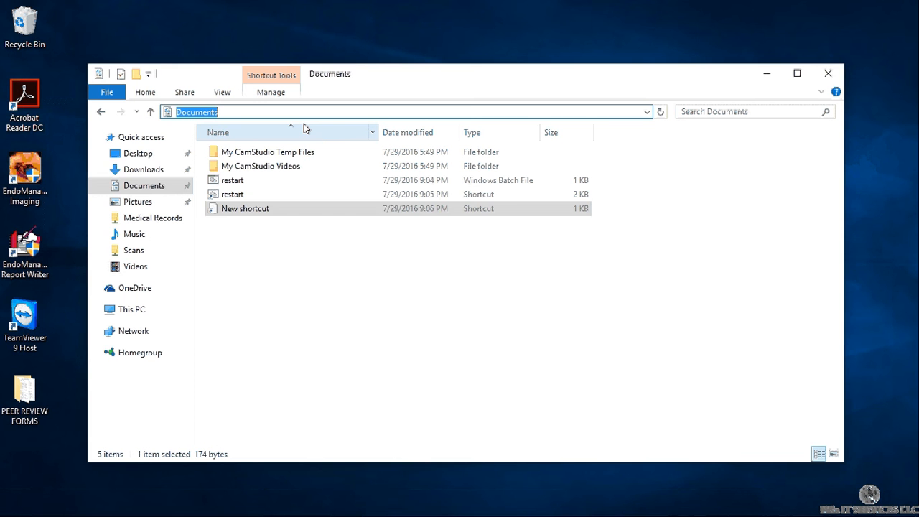
click(280, 208)
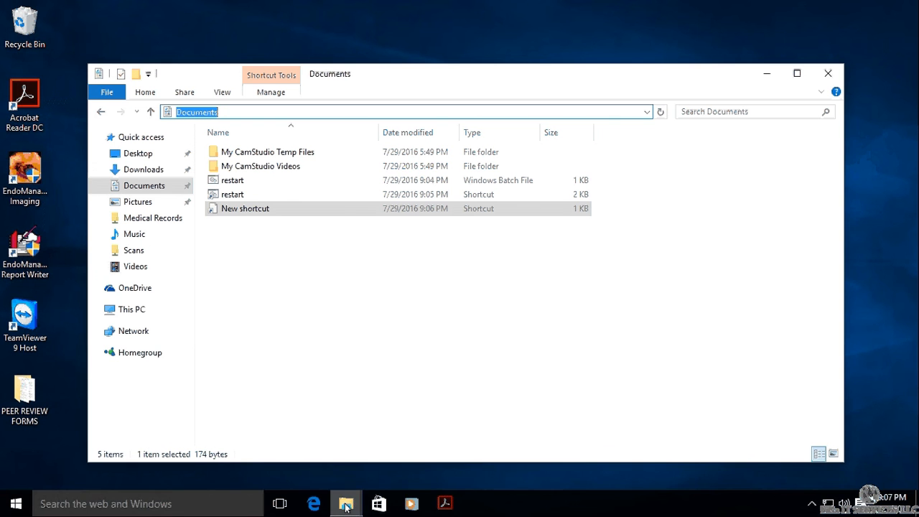
click(344, 506)
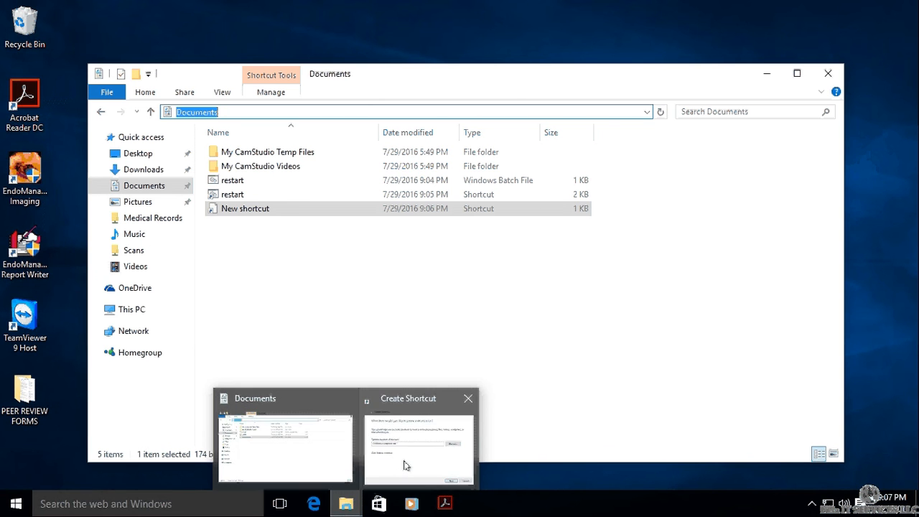
click(405, 465)
- Complete the shortcut's location as C:\Windows\explorer.exe "C:\users\endo\documents\restart.bat" and continue to the naming page
text(C:\Windows\explorer.exe "C)
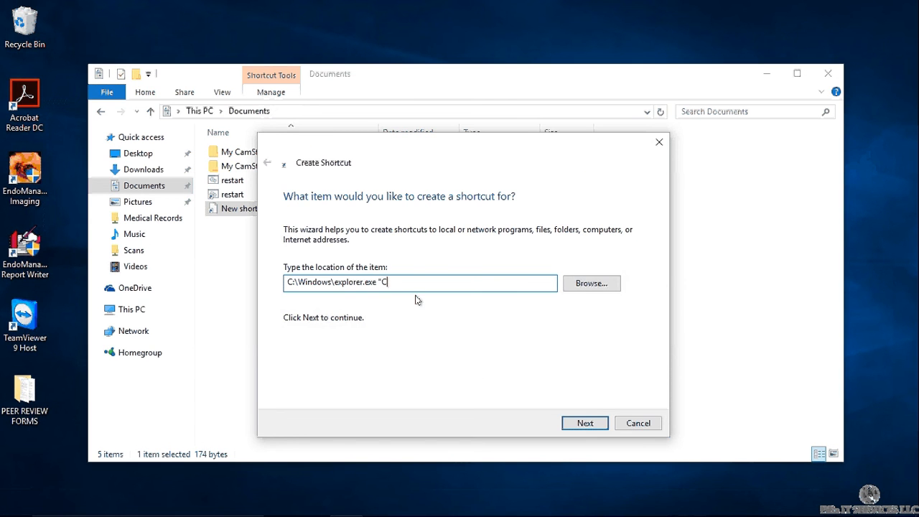
text(:\users\endo\documents)
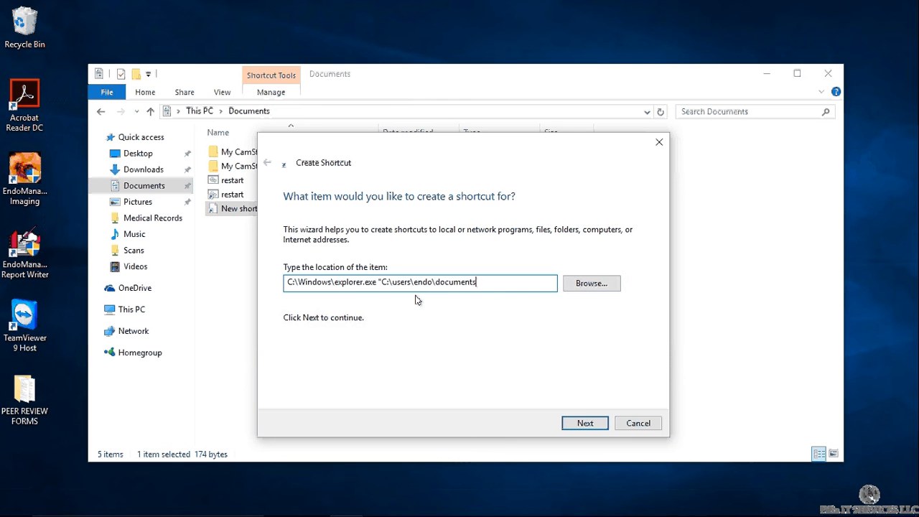
text(\restart.bat")
click(587, 425)
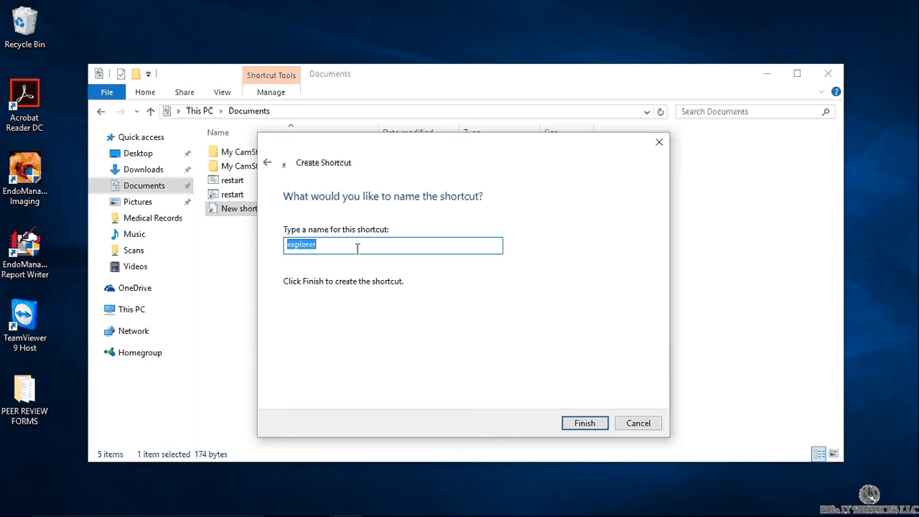
- Name the new shortcut Re-Start and finish creating it
text(RE)
key(BackSpace)
text(e-Start)
click(570, 424)
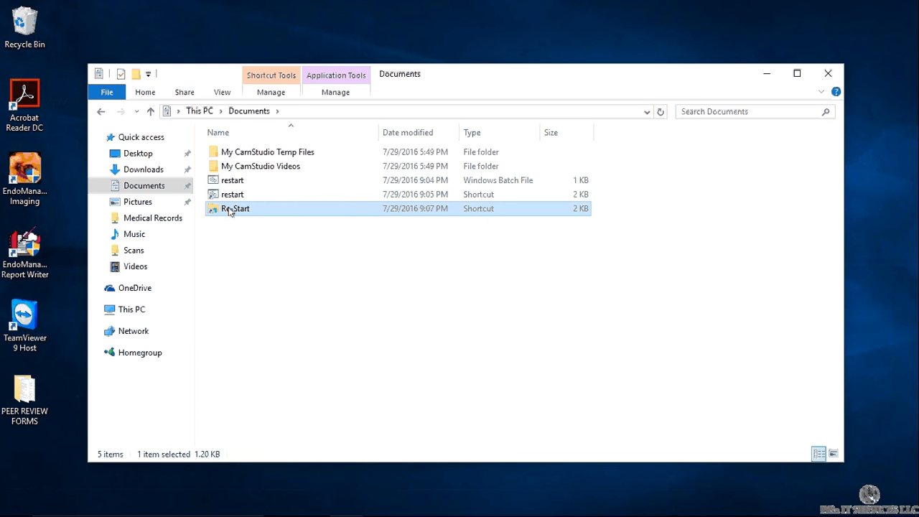
- Open the icon selection for the Re-Start shortcut and load the icons from C:\Windows\system32\shell32.dll
right_click(222, 213)
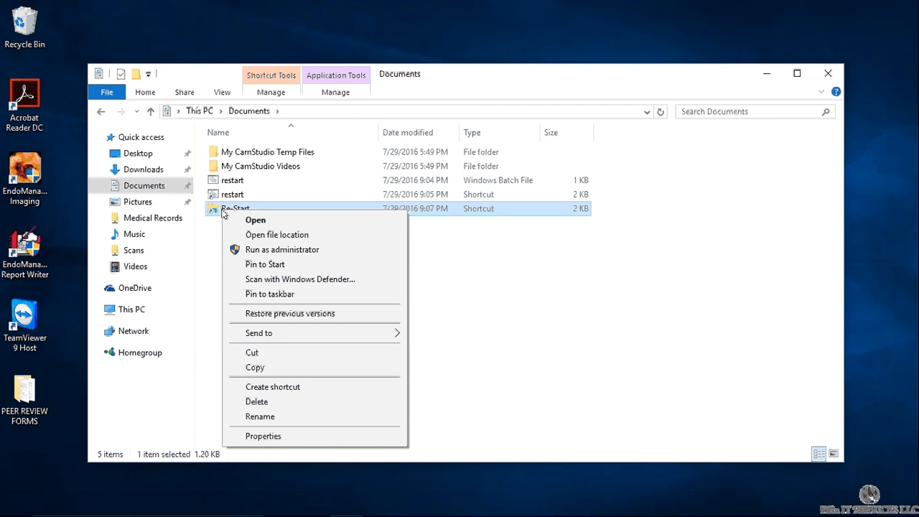
click(275, 437)
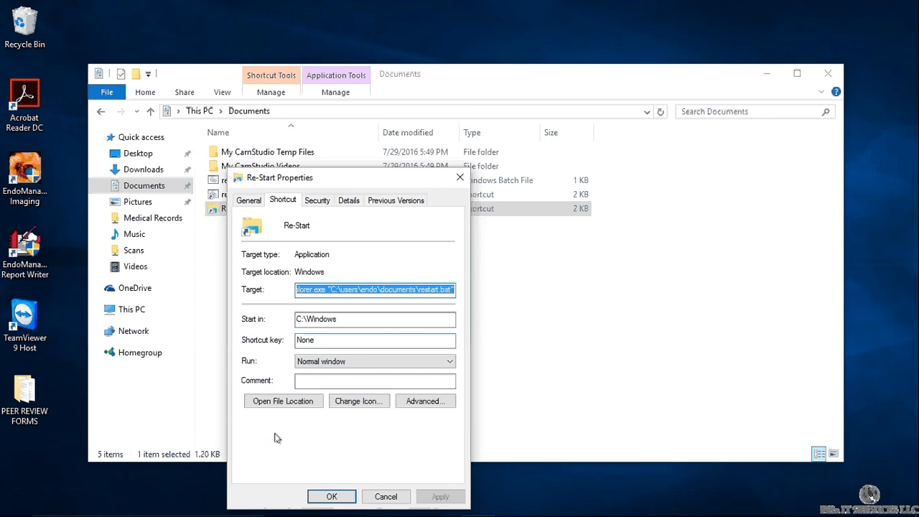
click(371, 407)
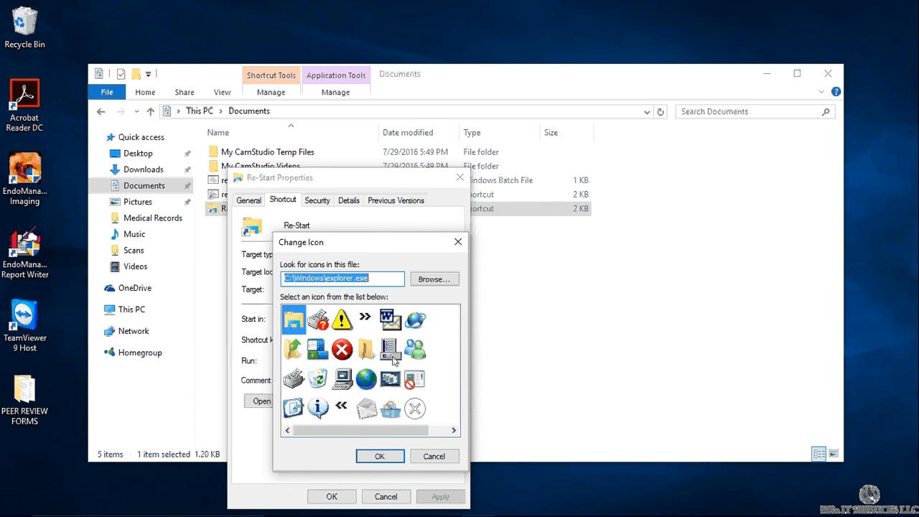
drag(341, 429, 308, 429)
drag(375, 279, 326, 276)
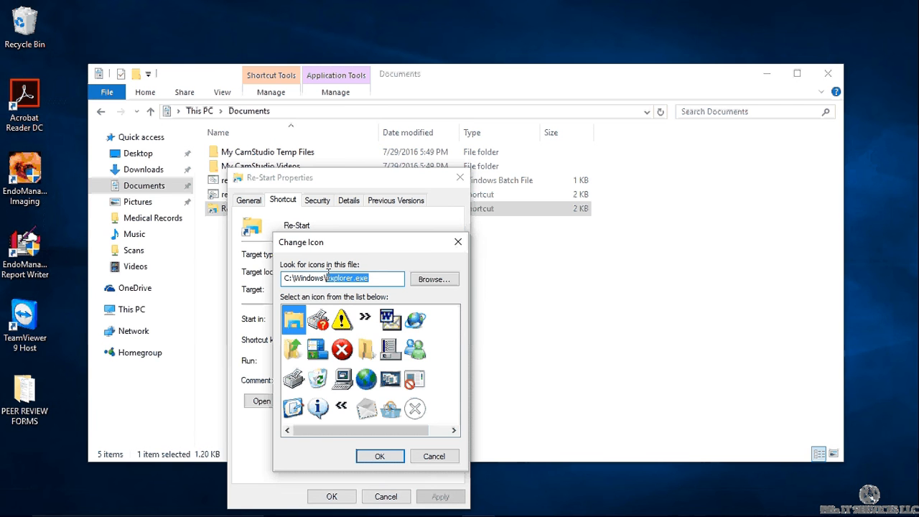
text(sys)
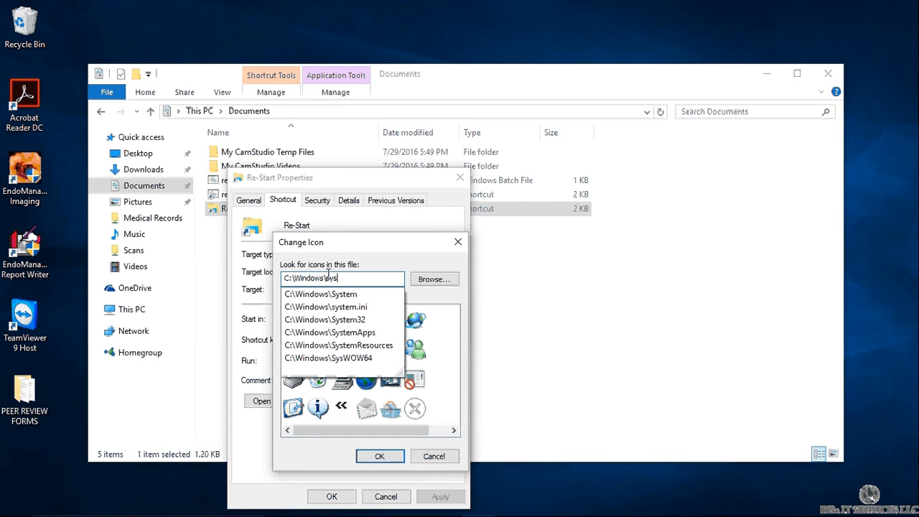
text(tem32)
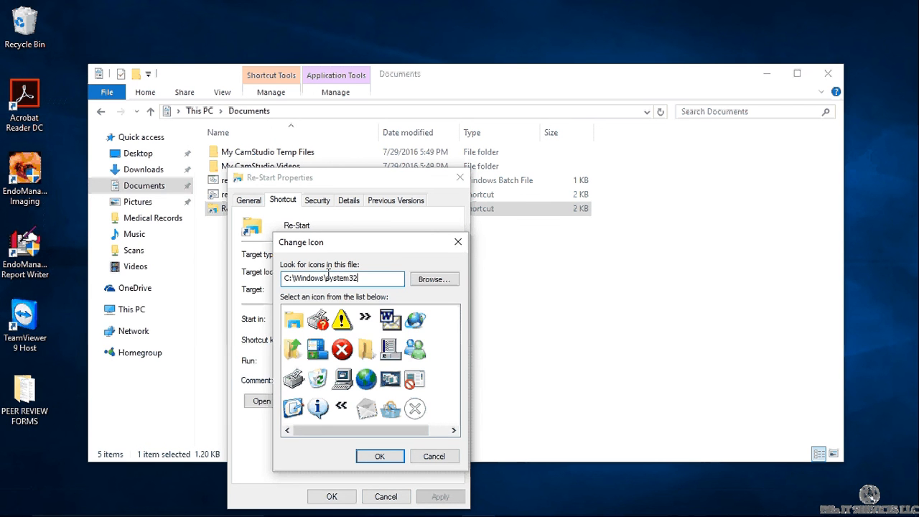
text(\)
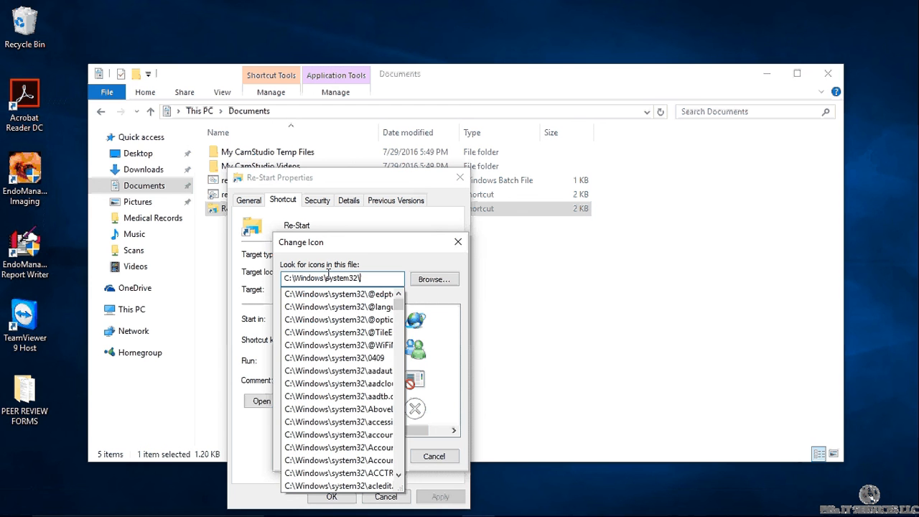
text(she)
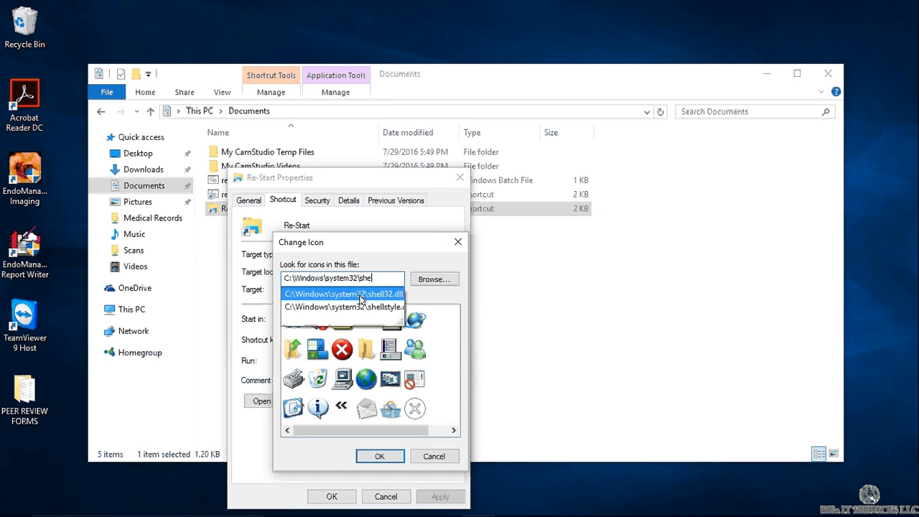
click(360, 297)
click(396, 279)
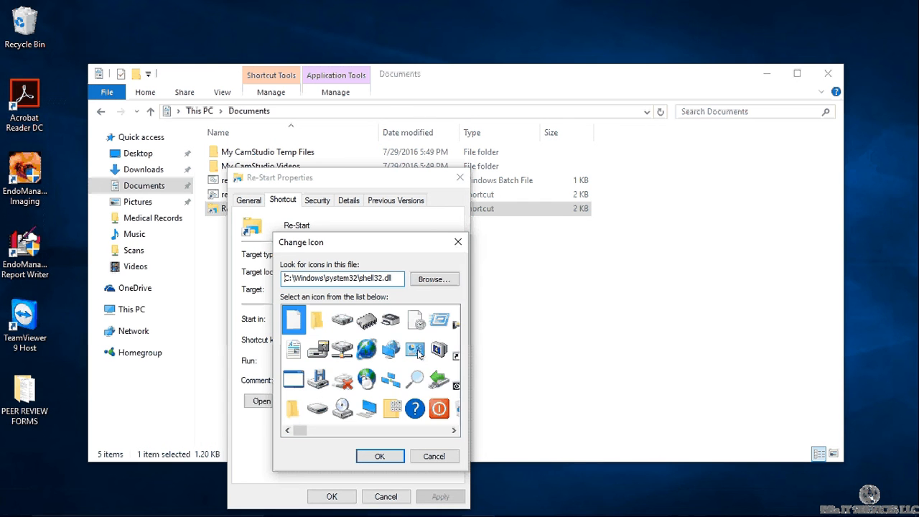
- Assign the red X icon from shell32.dll to the Re-Start shortcut, apply it and close the shortcut's properties
click(454, 431)
click(453, 431)
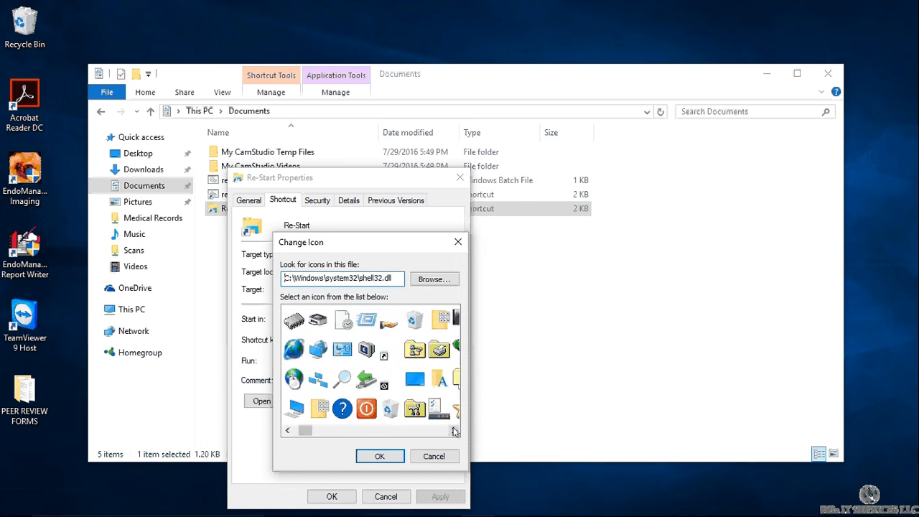
click(454, 431)
click(454, 431)
click(454, 431)
click(453, 430)
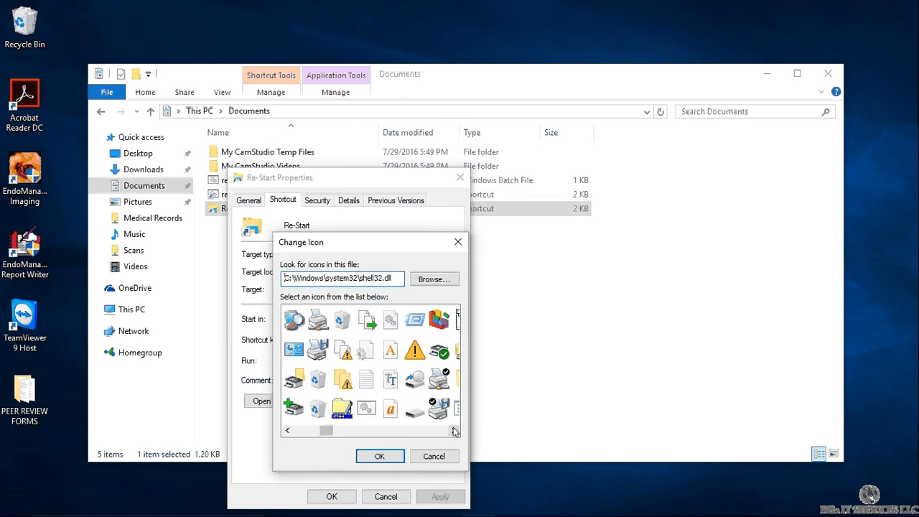
click(453, 431)
click(453, 431)
click(454, 430)
click(454, 431)
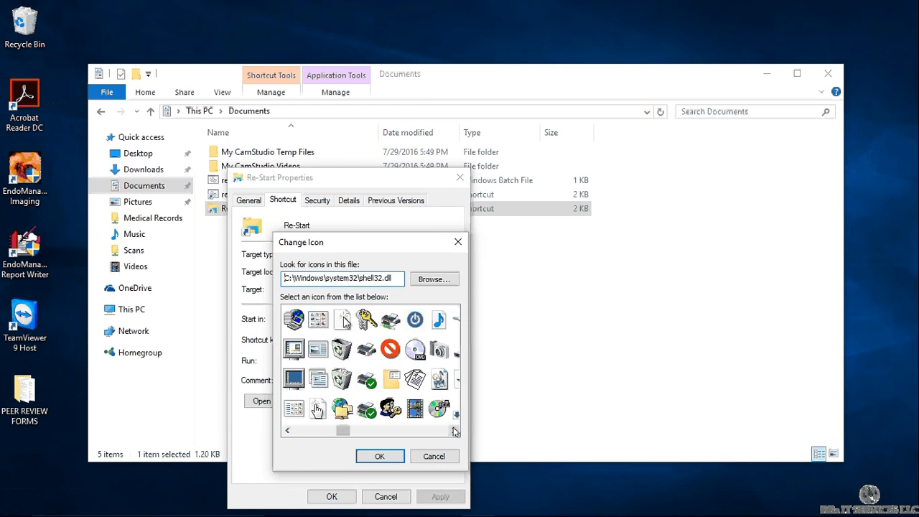
click(454, 430)
click(454, 430)
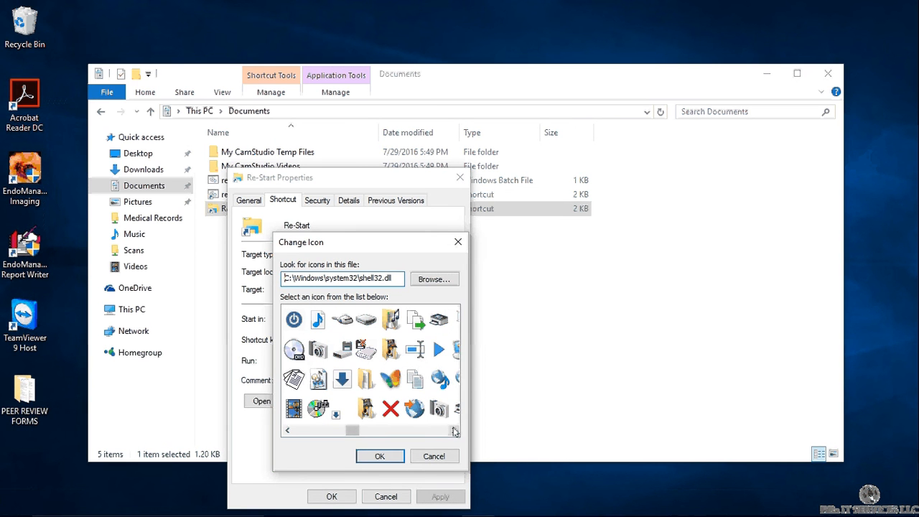
click(392, 409)
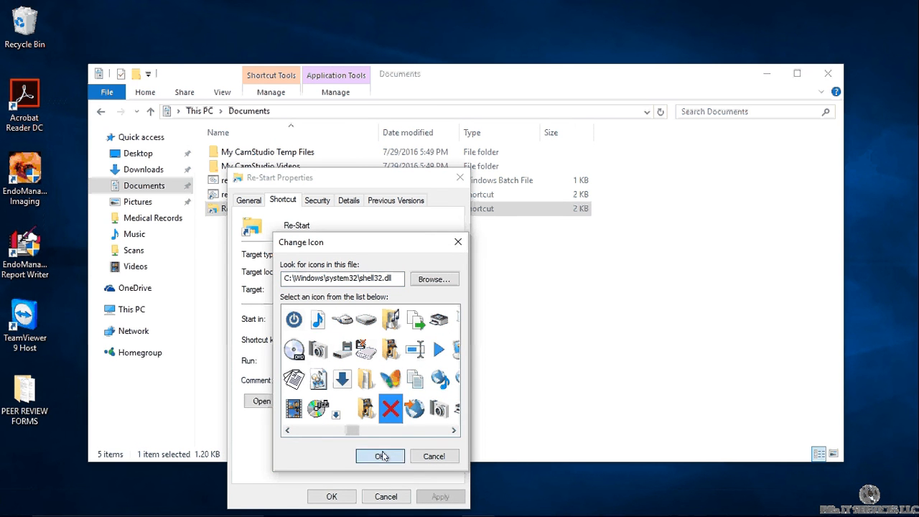
click(380, 456)
click(423, 496)
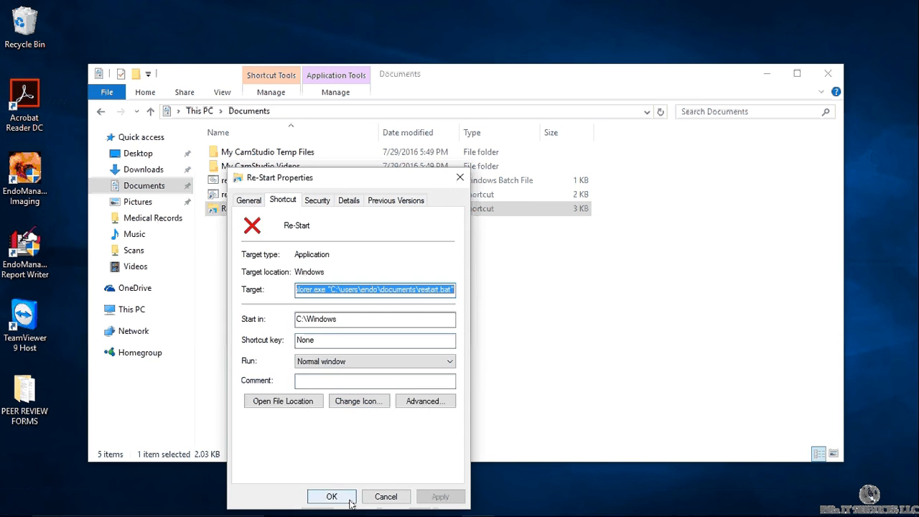
click(343, 497)
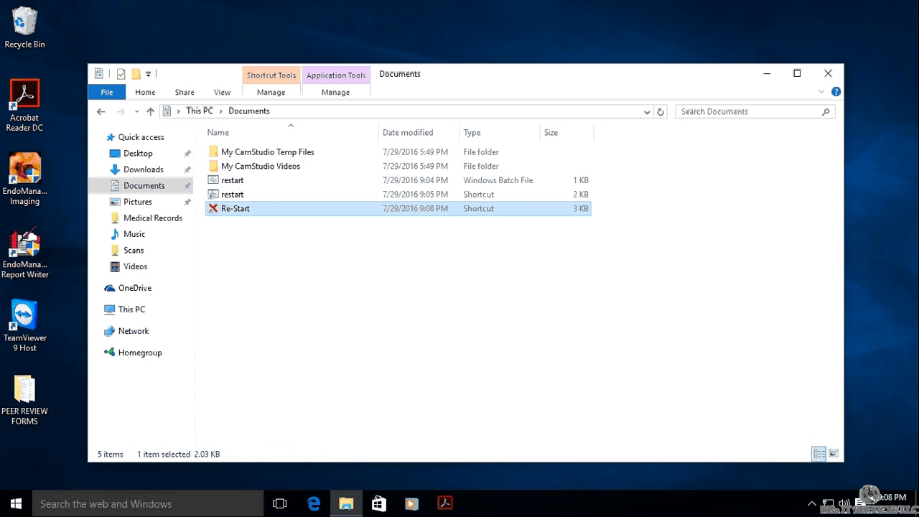
- Turn off auto-hide for the taskbar, apply the change and close the taskbar properties
right_click(510, 511)
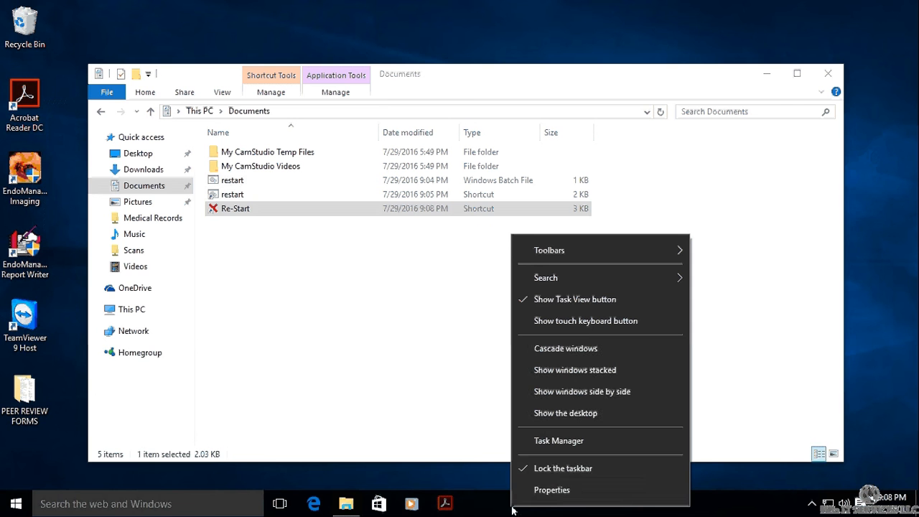
click(544, 490)
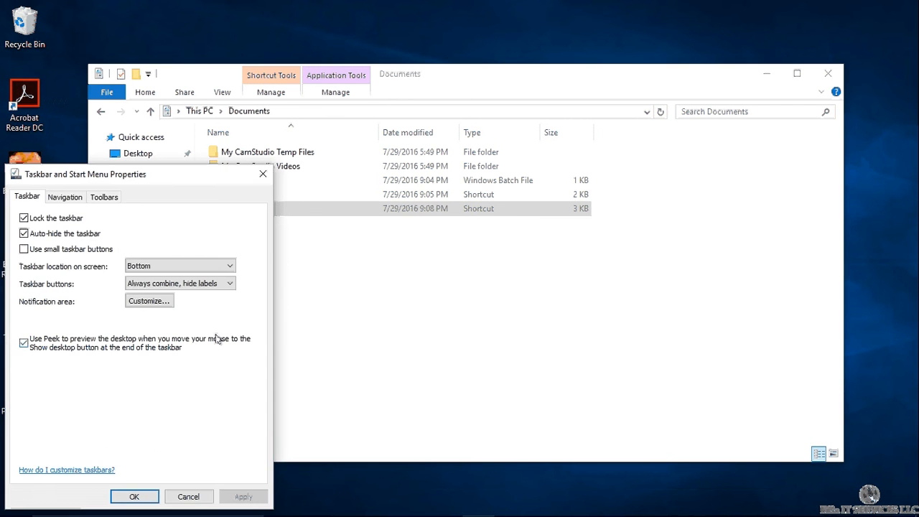
click(24, 234)
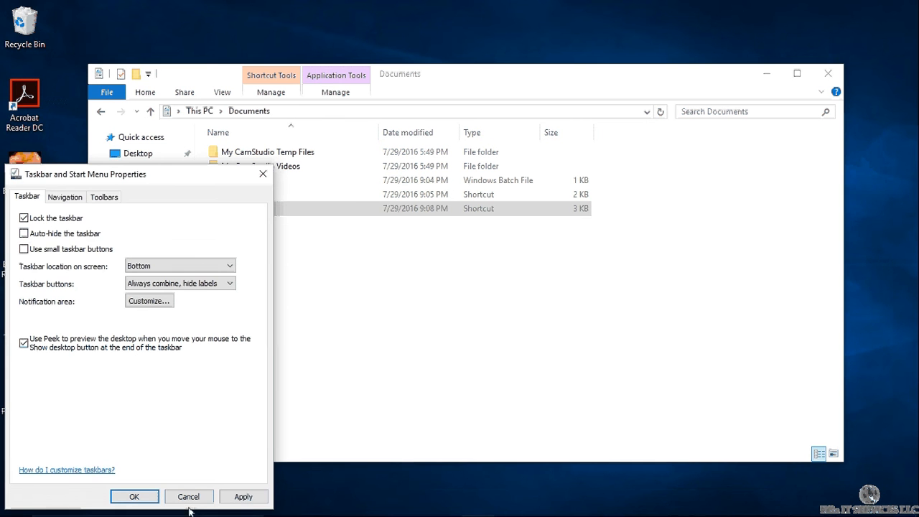
click(243, 496)
click(134, 476)
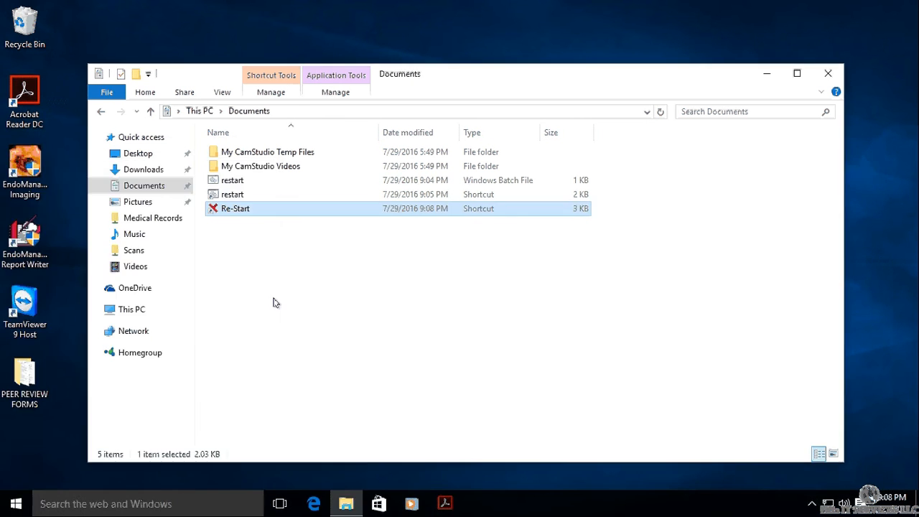
- Pin the Re-Start shortcut to the taskbar as the first pinned item before Edge, and close the Documents window
drag(223, 208, 529, 514)
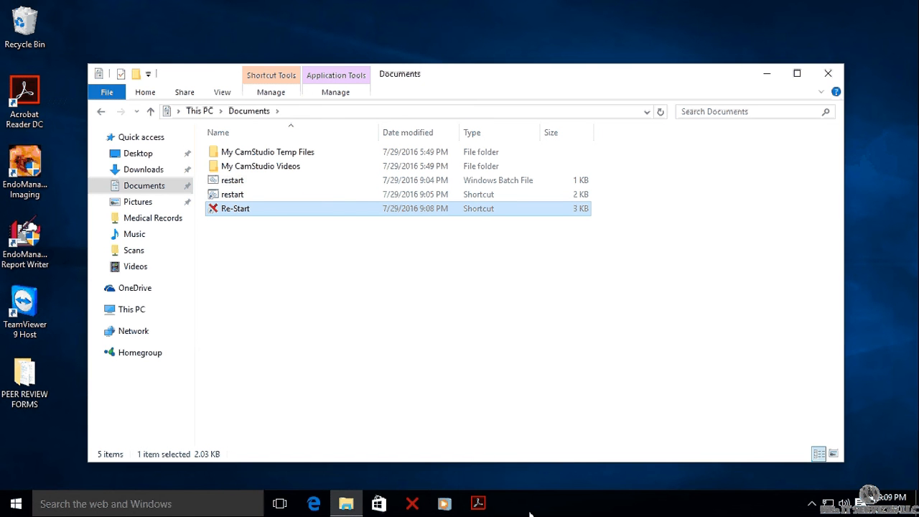
drag(418, 508, 311, 508)
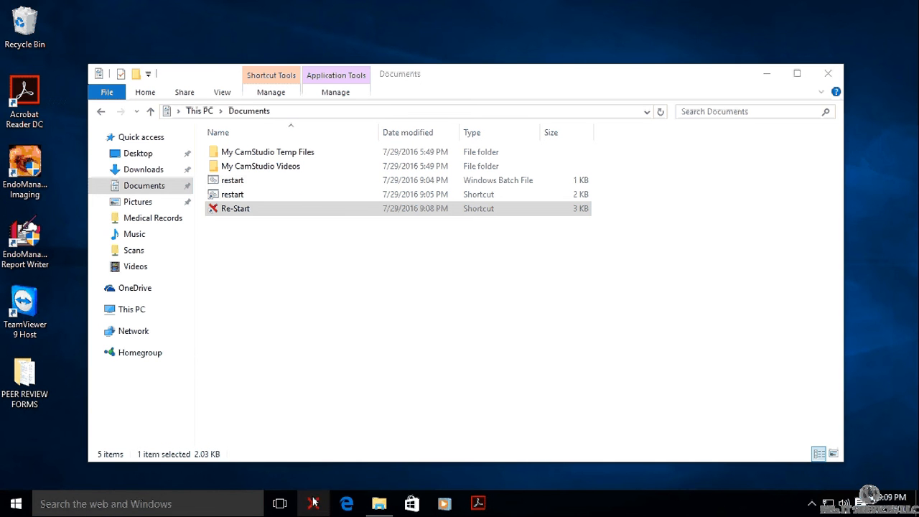
click(829, 73)
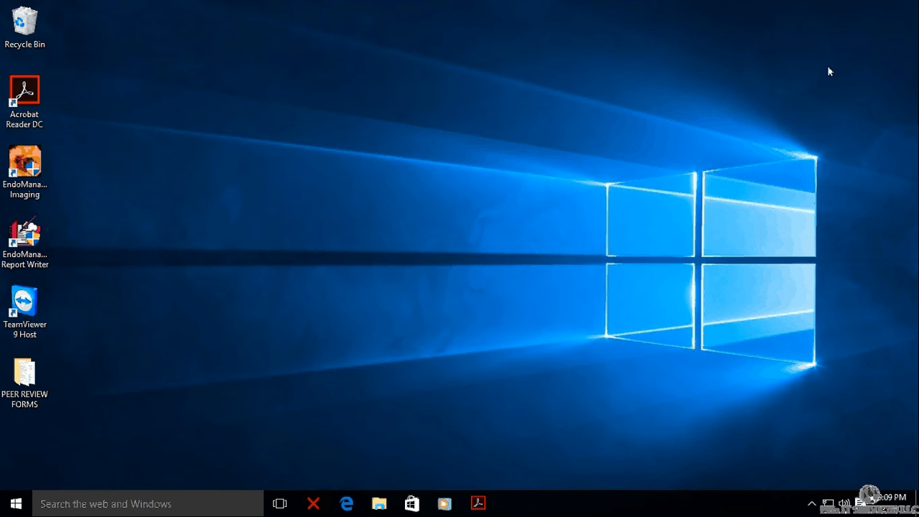
- Assign the shortcut key Ctrl + Alt + R to the pinned Re-Start shortcut, apply it and close its properties
right_click(306, 510)
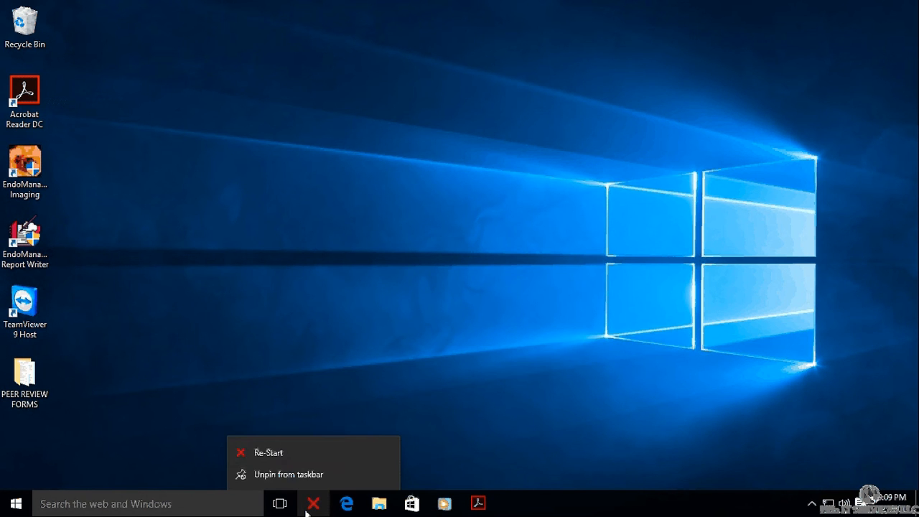
right_click(289, 453)
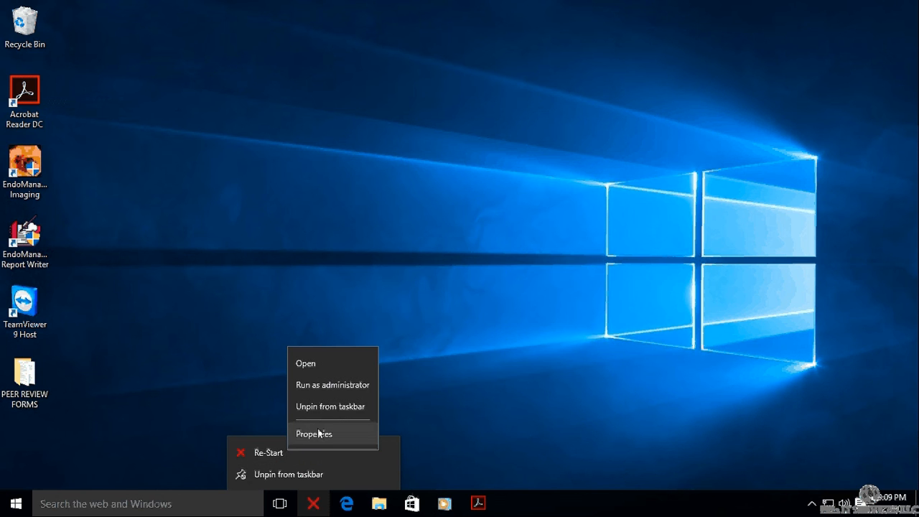
click(318, 433)
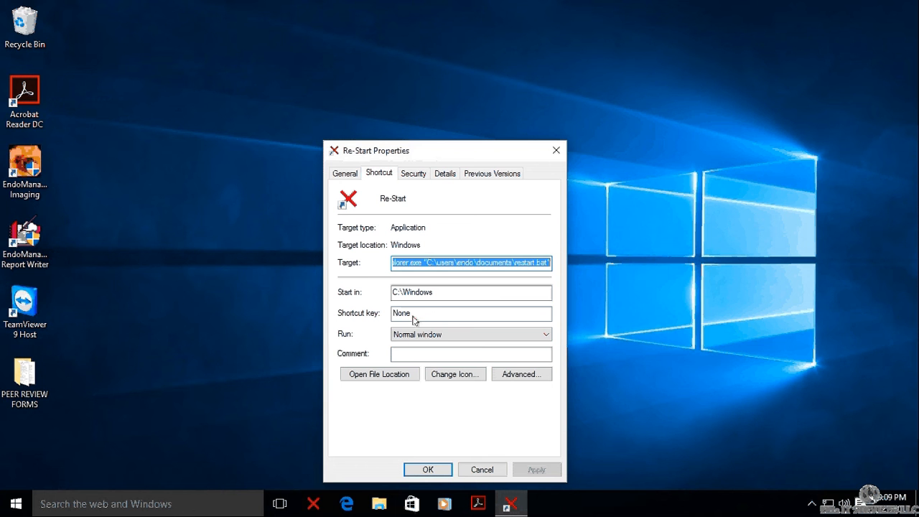
click(414, 315)
key(ctrl+alt+r)
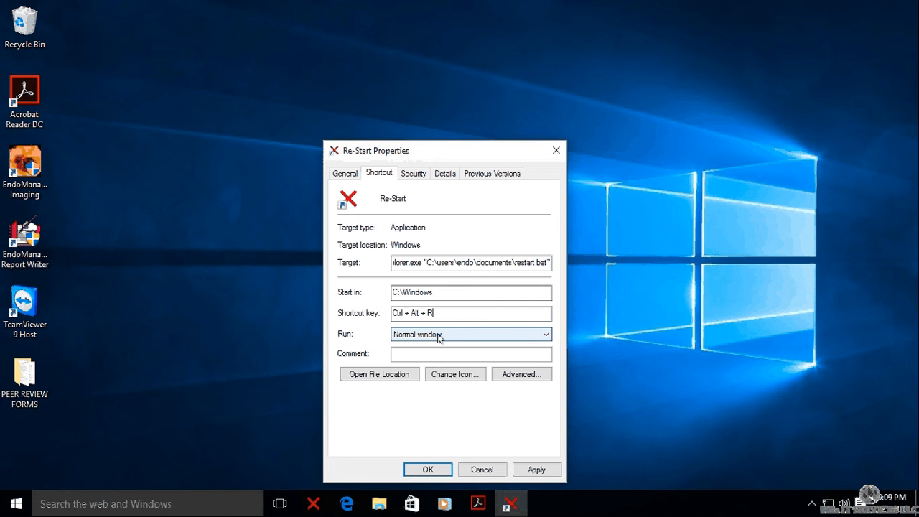
click(537, 470)
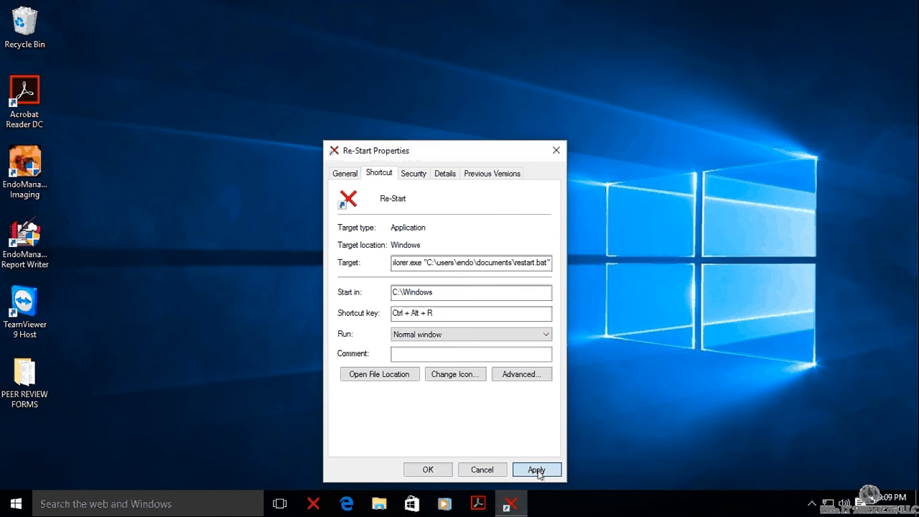
click(428, 469)
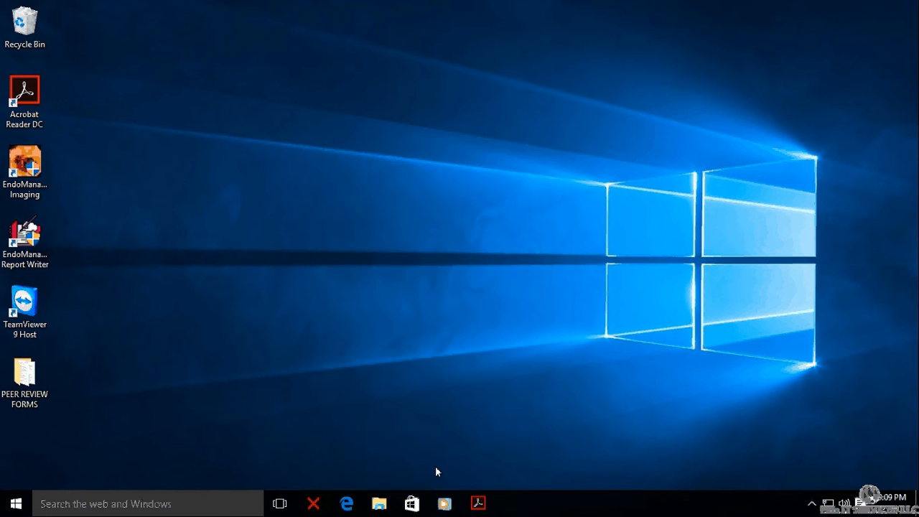
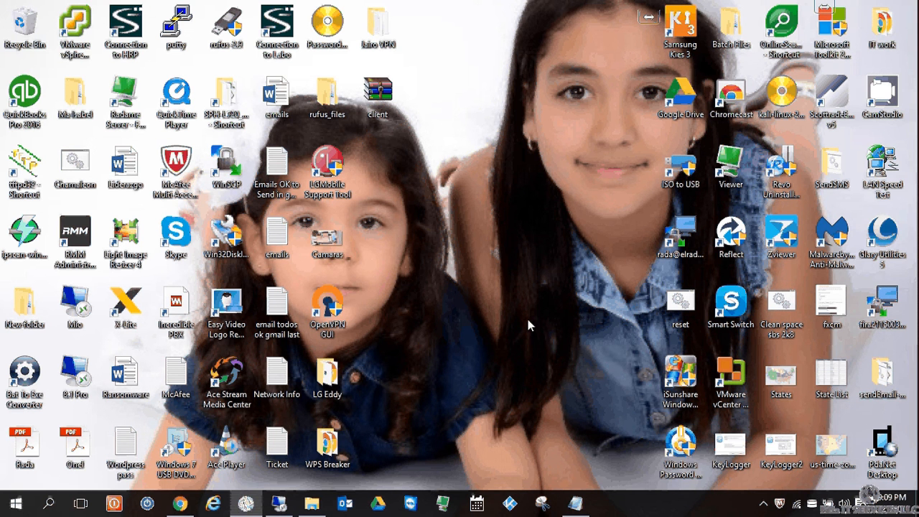
click(763, 503)
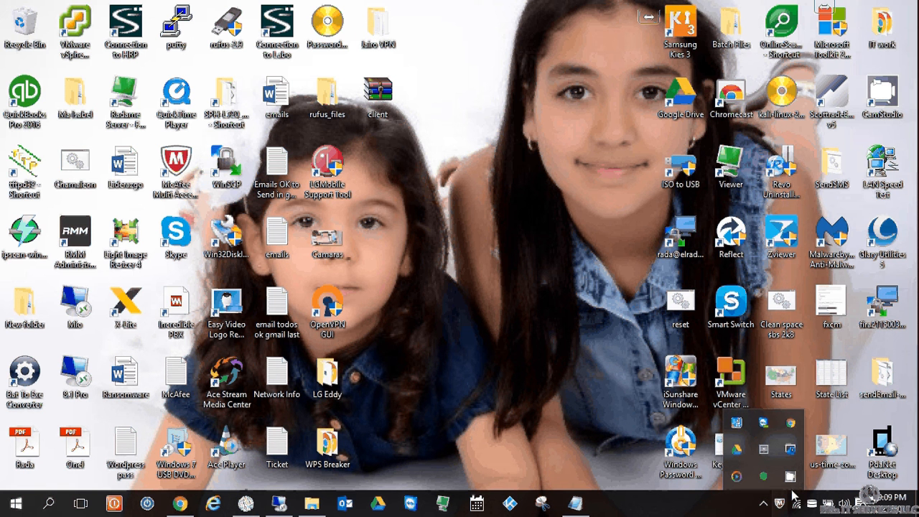